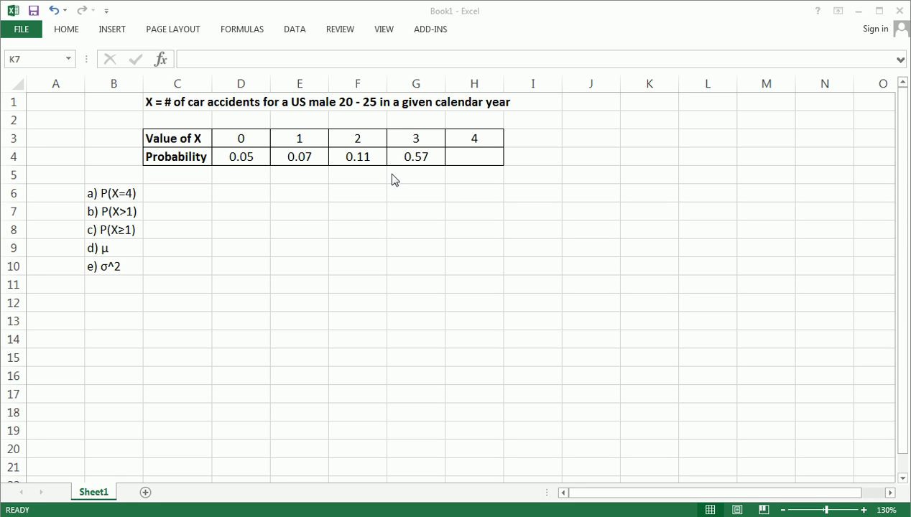
Point out the title and circle each X value 0 to 4 in ink.
click(165, 101)
click(278, 225)
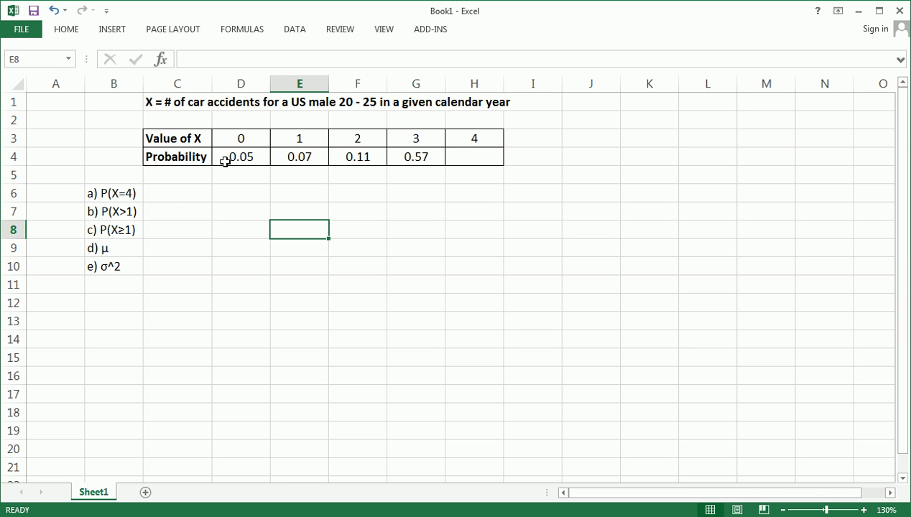
click(196, 139)
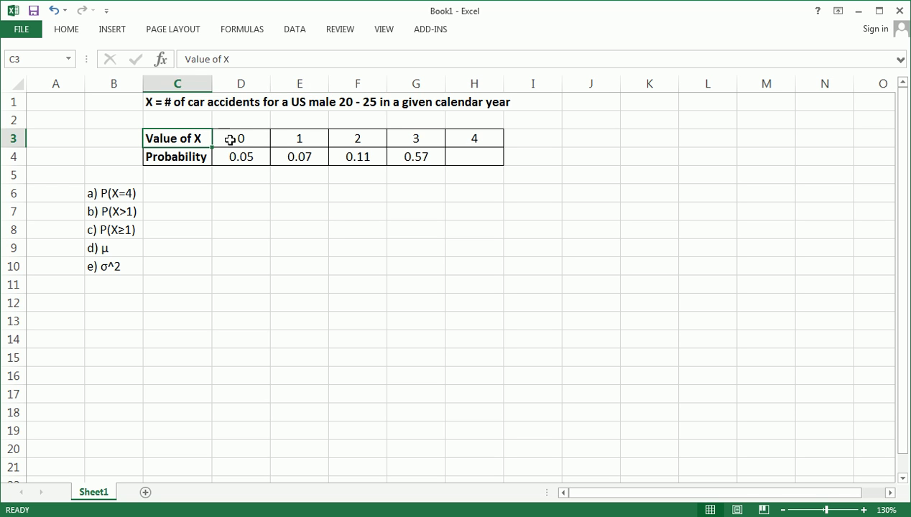
click(233, 138)
click(288, 138)
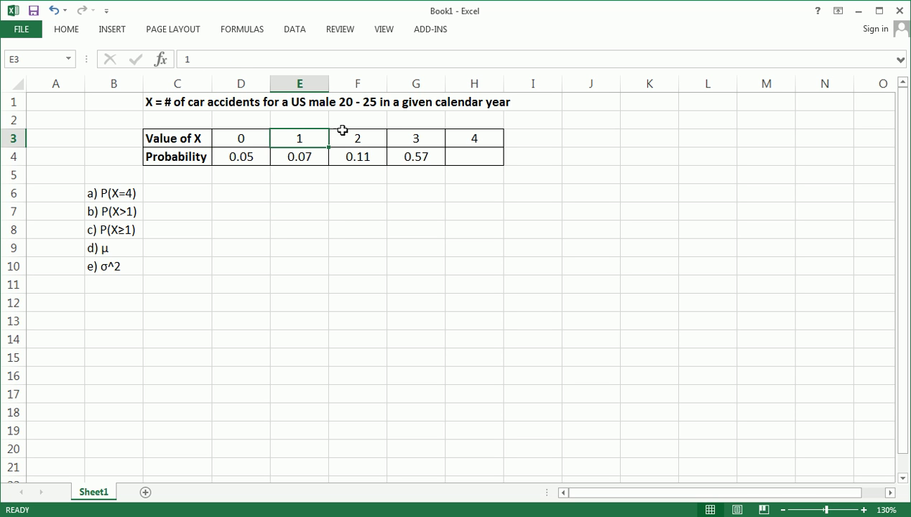
mouse_move(253, 129)
mouse_down()
mouse_move(240, 136)
mouse_move(255, 132)
mouse_move(309, 154)
mouse_move(309, 135)
mouse_up()
mouse_move(359, 129)
mouse_down()
mouse_move(374, 148)
mouse_move(370, 133)
mouse_up()
drag(413, 126, 418, 149)
mouse_move(475, 125)
mouse_down()
mouse_move(485, 136)
mouse_move(474, 154)
mouse_move(469, 129)
mouse_up()
key(Escape)
Underline the car-accidents title and circle the X in it and each X value.
key(ctrl+2)
drag(142, 111, 162, 112)
drag(171, 112, 510, 111)
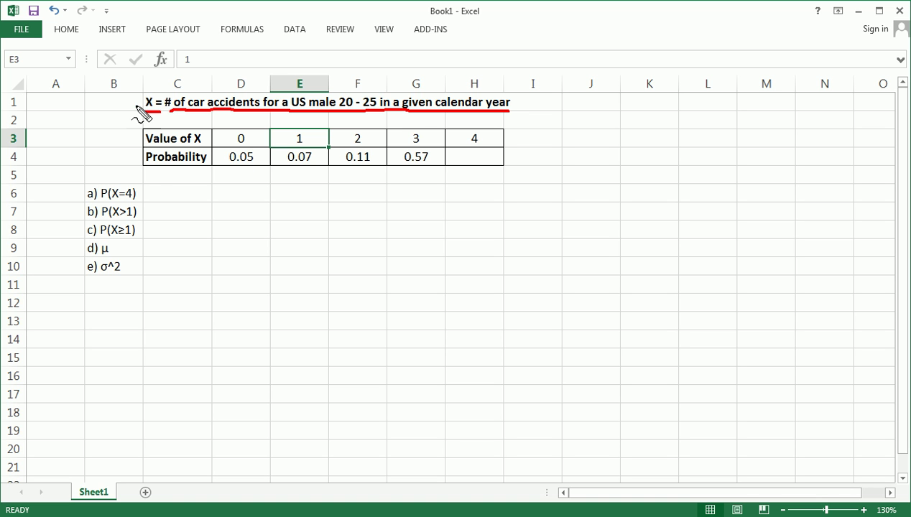
mouse_move(137, 107)
mouse_down()
mouse_move(144, 94)
mouse_move(159, 101)
mouse_move(141, 114)
mouse_up()
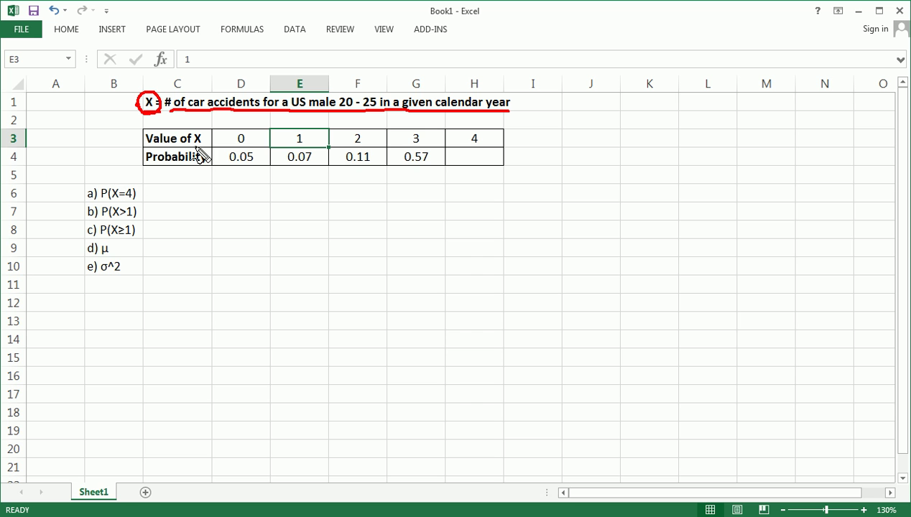
mouse_move(238, 134)
mouse_down()
mouse_move(298, 133)
mouse_move(319, 146)
mouse_move(289, 136)
mouse_up()
mouse_move(350, 134)
mouse_down()
mouse_move(374, 141)
mouse_move(357, 150)
mouse_move(350, 135)
mouse_up()
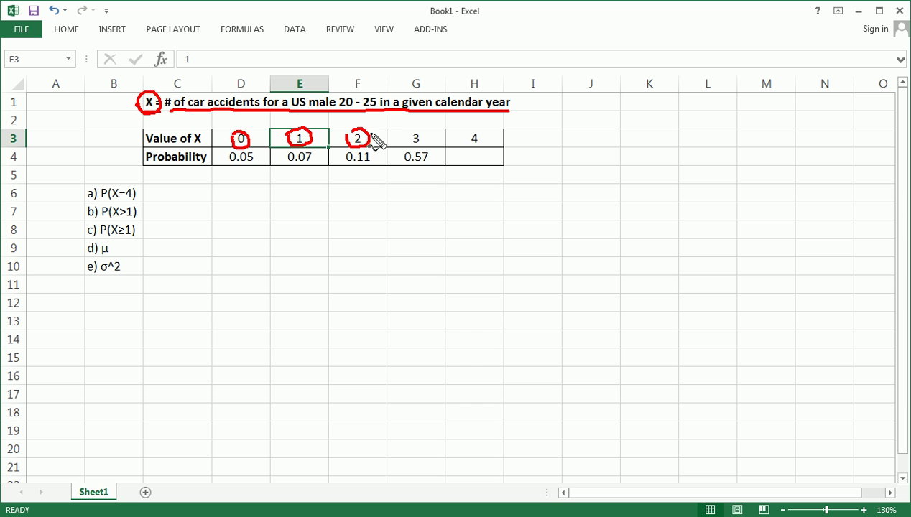
mouse_move(415, 135)
mouse_down()
mouse_move(431, 149)
mouse_move(408, 132)
mouse_up()
mouse_move(464, 132)
mouse_down()
mouse_move(481, 150)
mouse_move(466, 149)
mouse_move(462, 136)
mouse_up()
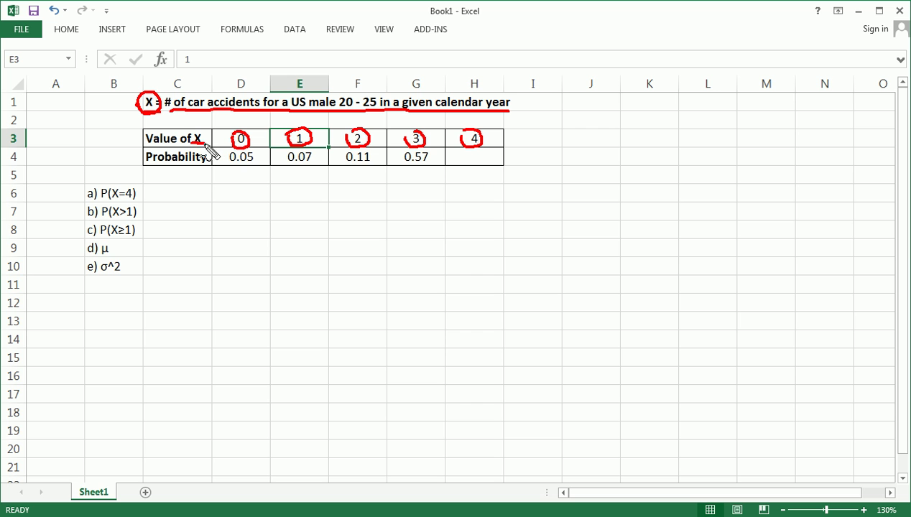
drag(203, 139, 196, 146)
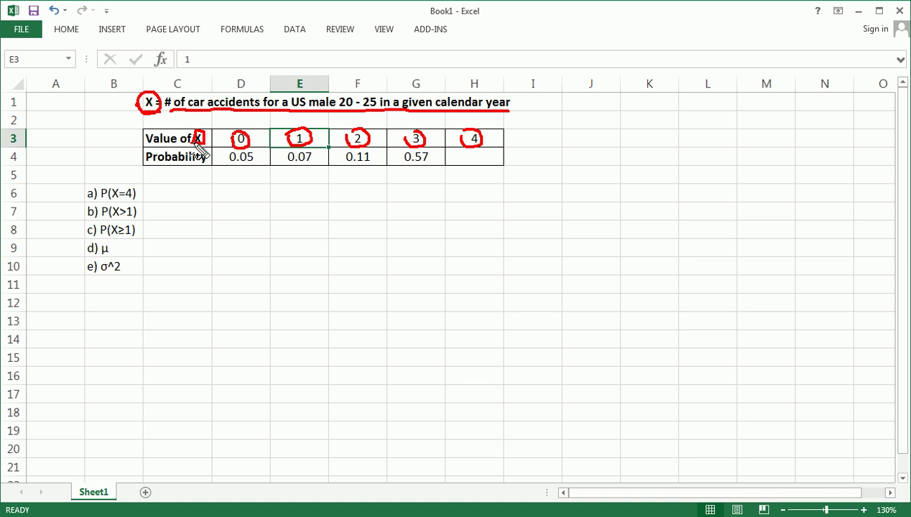
key(e)
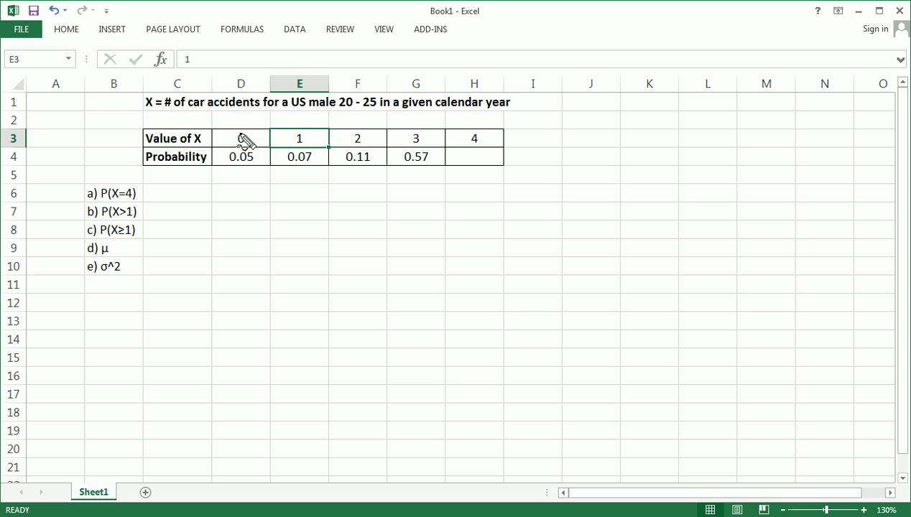
Outline the probability table, bracket questions a) to e) and flag the missing H4 probability.
mouse_move(231, 135)
mouse_down()
mouse_move(252, 137)
mouse_move(233, 146)
mouse_move(239, 130)
mouse_move(301, 132)
mouse_move(316, 141)
mouse_move(300, 151)
mouse_move(289, 143)
mouse_move(293, 133)
mouse_up()
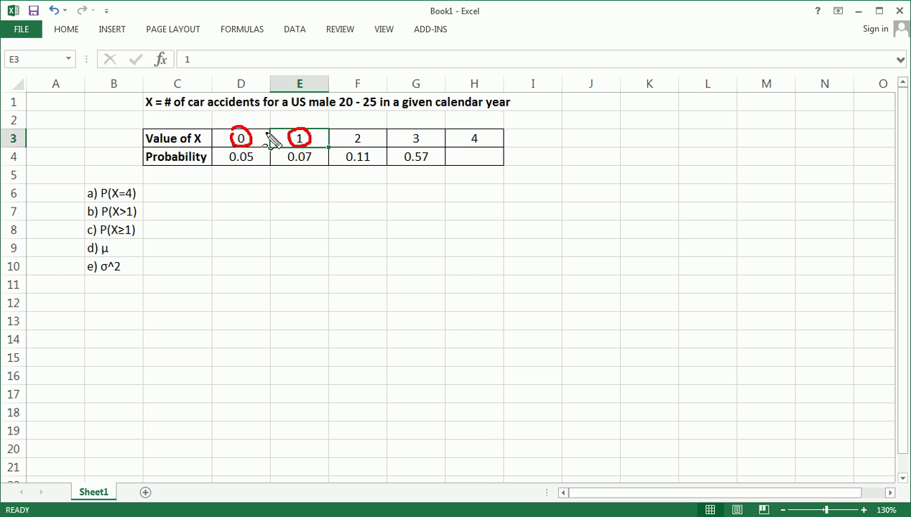
drag(258, 136, 285, 141)
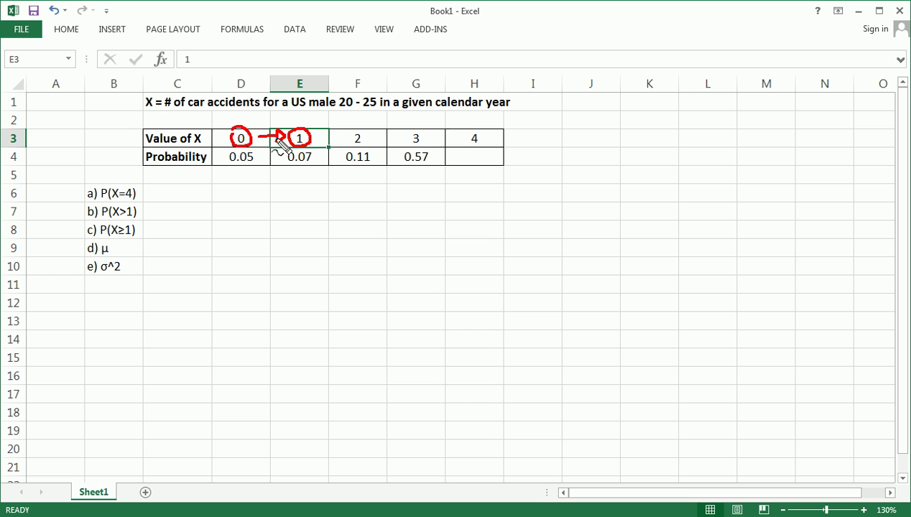
key(Escape)
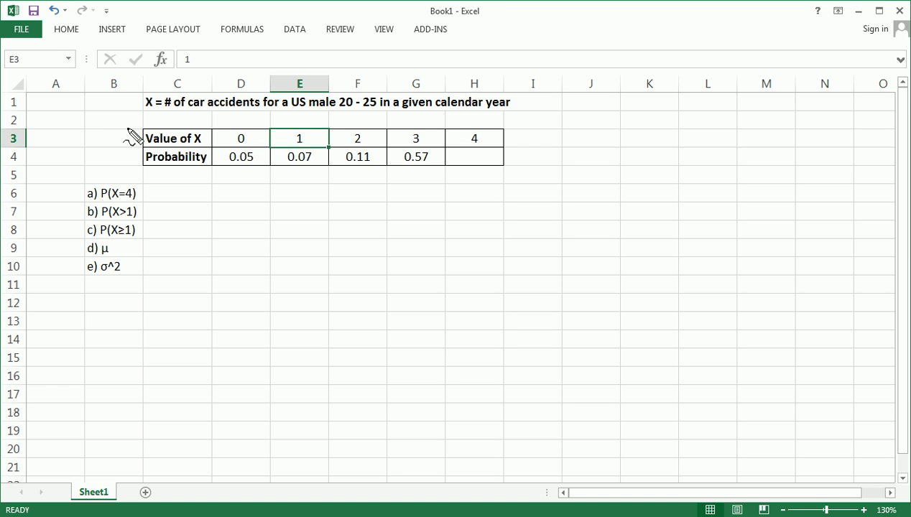
mouse_move(126, 125)
mouse_down()
mouse_move(526, 118)
mouse_move(464, 188)
mouse_move(344, 195)
mouse_move(136, 166)
mouse_move(129, 126)
mouse_up()
drag(457, 158, 492, 158)
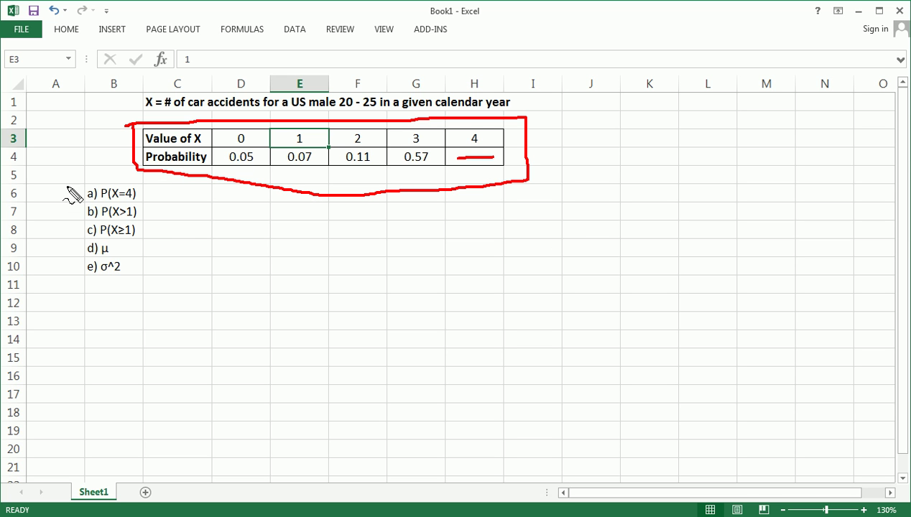
mouse_move(67, 184)
mouse_down()
mouse_move(86, 282)
mouse_move(170, 248)
mouse_move(169, 188)
mouse_move(77, 181)
mouse_up()
mouse_move(458, 154)
mouse_down()
mouse_move(487, 157)
mouse_move(465, 166)
mouse_up()
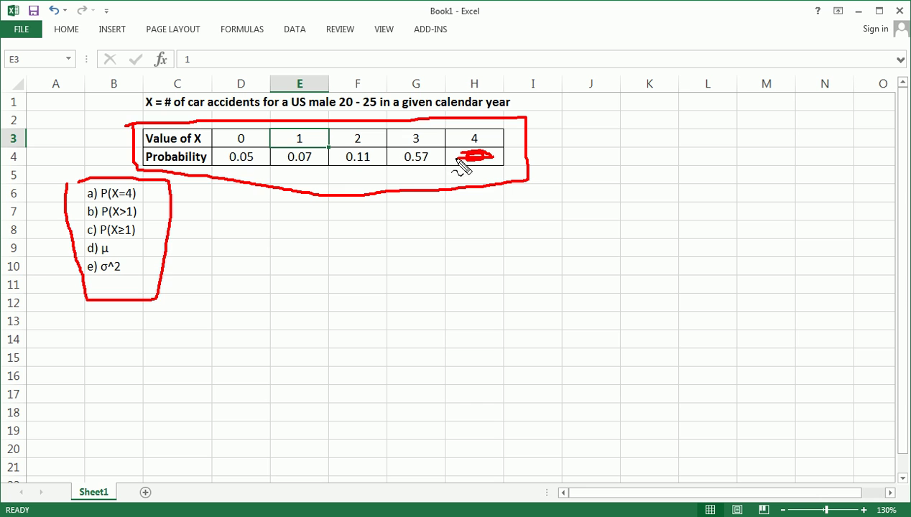
key(Escape)
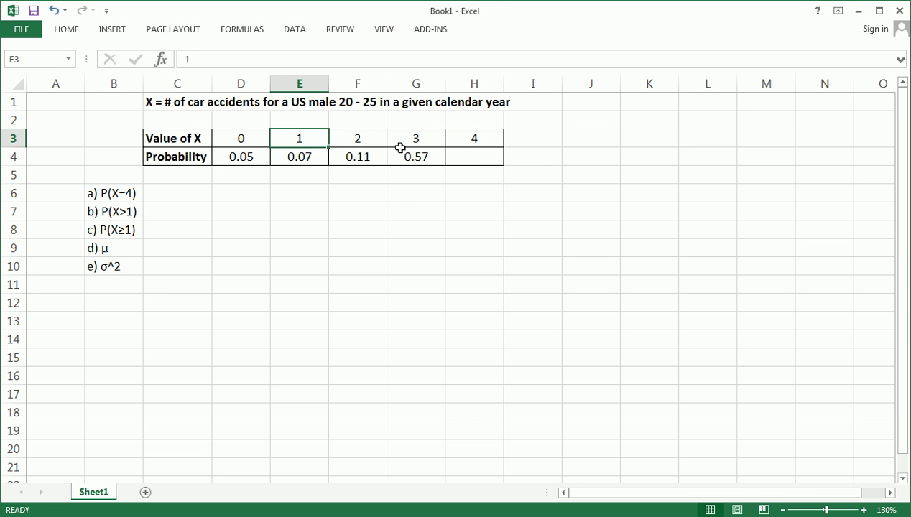
Annotate how each X value pairs with its probability: 0.05, 0.07, 0.57 and the blank H4.
mouse_move(135, 121)
mouse_down()
mouse_move(517, 121)
mouse_move(523, 171)
mouse_move(169, 174)
mouse_move(129, 168)
mouse_move(134, 121)
mouse_up()
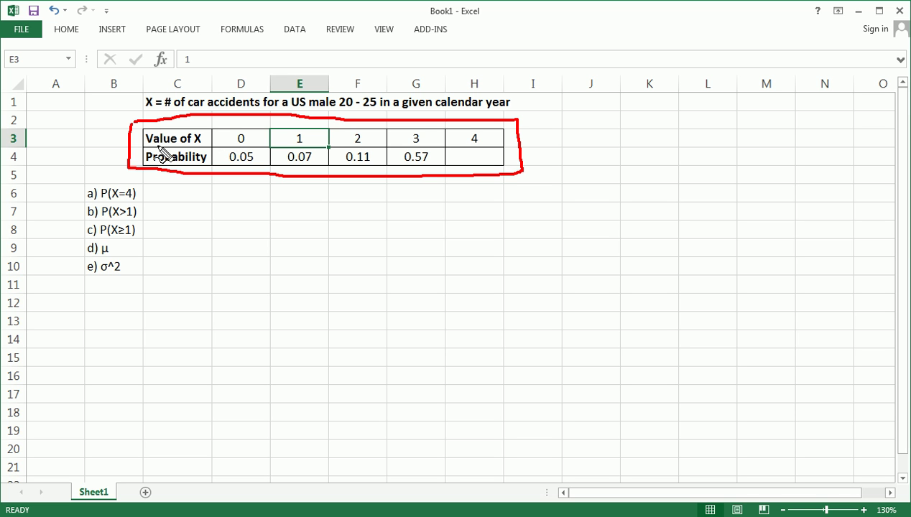
drag(157, 147, 220, 136)
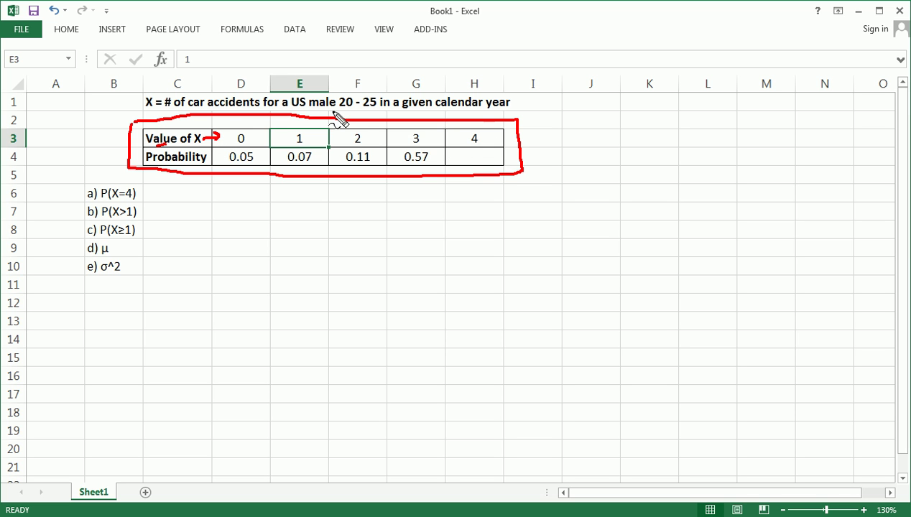
drag(162, 112, 209, 113)
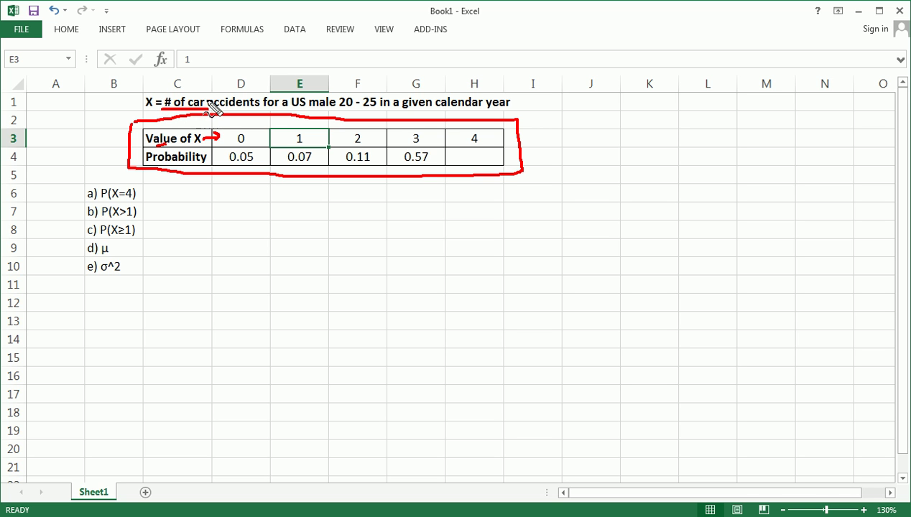
click(240, 147)
drag(236, 148, 305, 147)
mouse_move(240, 139)
mouse_down()
mouse_move(250, 136)
mouse_move(243, 152)
mouse_move(233, 140)
mouse_move(246, 136)
mouse_up()
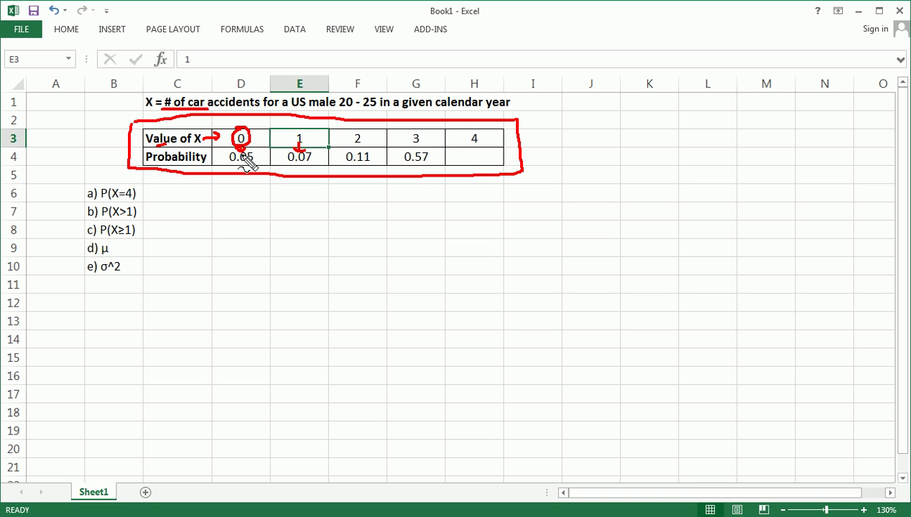
mouse_move(230, 160)
mouse_down()
mouse_move(260, 154)
mouse_move(257, 177)
mouse_move(235, 178)
mouse_move(228, 159)
mouse_up()
mouse_move(284, 151)
mouse_down()
mouse_move(314, 153)
mouse_move(305, 171)
mouse_move(282, 157)
mouse_move(287, 150)
mouse_move(380, 158)
mouse_move(372, 177)
mouse_move(349, 159)
mouse_up()
mouse_move(403, 149)
mouse_down()
mouse_move(418, 153)
mouse_move(424, 170)
mouse_move(404, 156)
mouse_up()
mouse_move(464, 150)
mouse_down()
mouse_move(495, 162)
mouse_move(464, 175)
mouse_move(473, 156)
mouse_up()
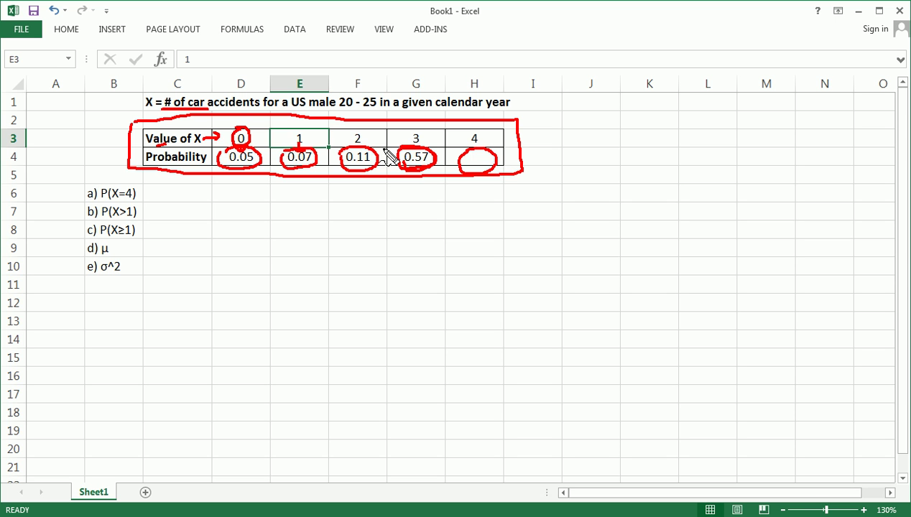
key(Escape)
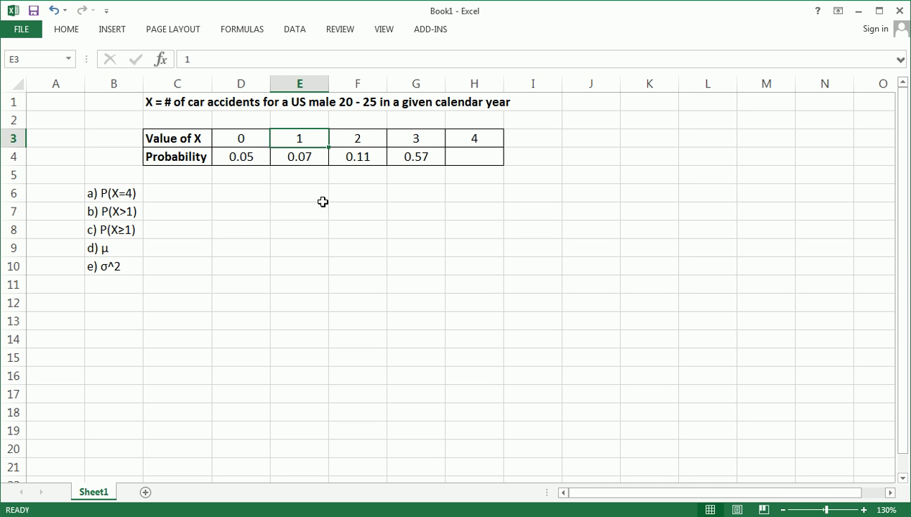
Point out question a) and its answer cell C6, then circle the X values row.
click(299, 209)
click(117, 198)
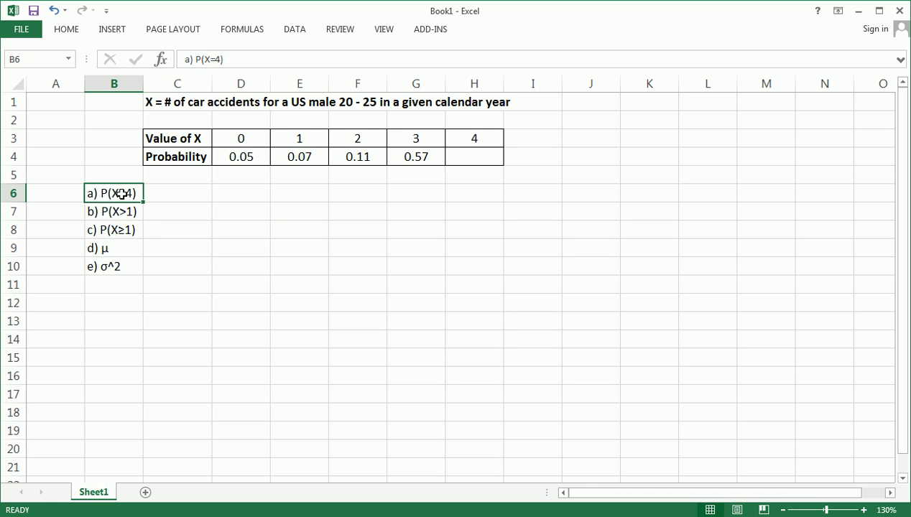
mouse_move(115, 195)
mouse_down()
mouse_move(110, 264)
mouse_move(115, 196)
mouse_up()
click(115, 194)
click(154, 194)
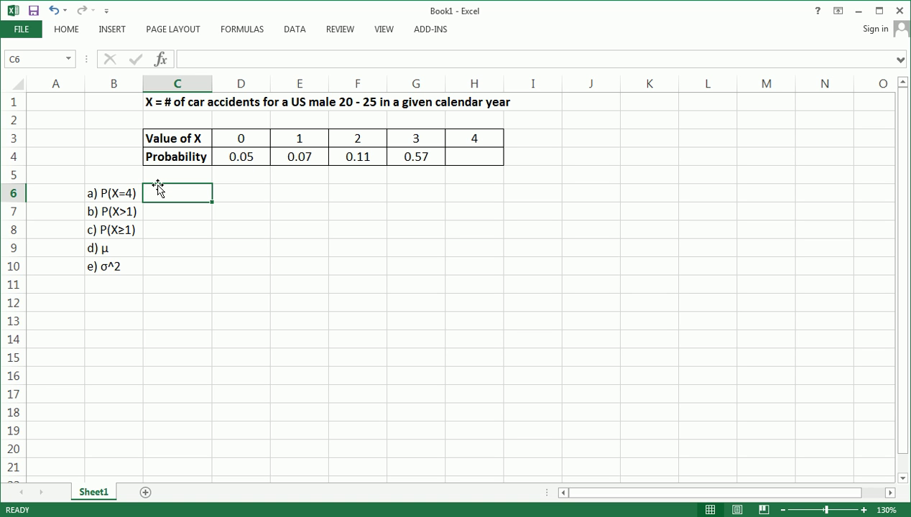
drag(238, 138, 448, 138)
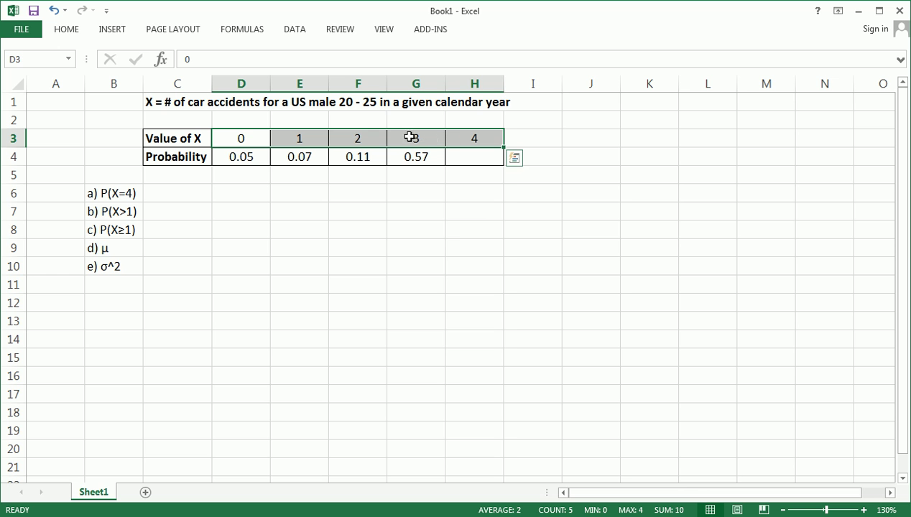
mouse_move(229, 130)
mouse_down()
mouse_move(492, 130)
mouse_move(472, 154)
mouse_move(291, 159)
mouse_move(245, 156)
mouse_move(228, 125)
mouse_up()
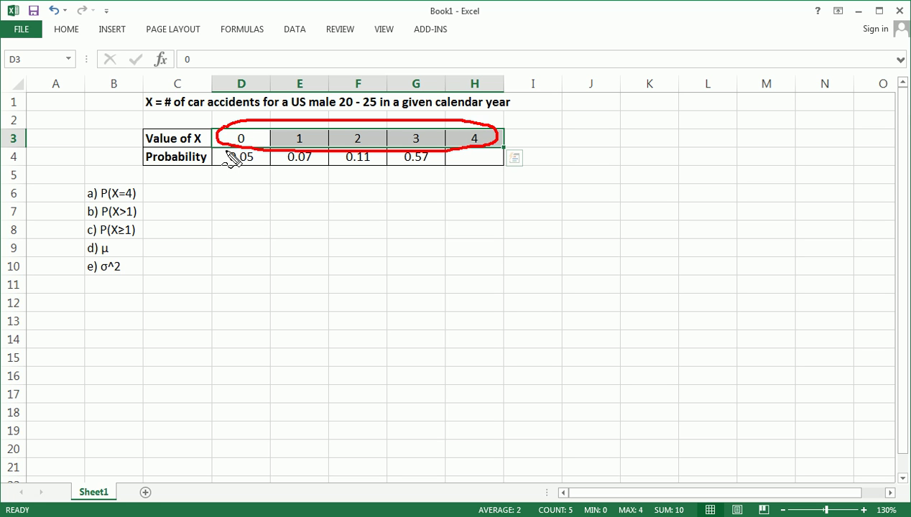
key(Escape)
Underline the probabilities row and mark the P in question a).
mouse_move(223, 152)
mouse_down()
mouse_move(503, 150)
mouse_move(453, 174)
mouse_move(221, 171)
mouse_move(224, 153)
mouse_up()
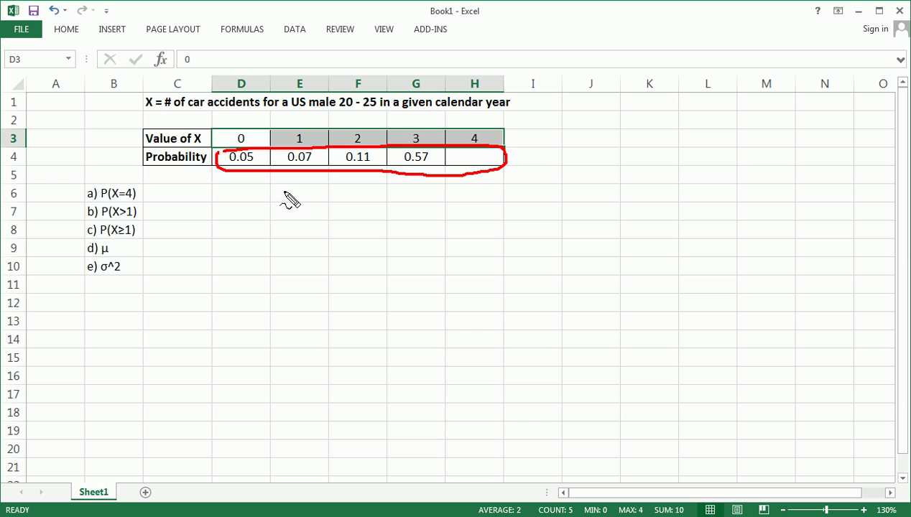
key(Escape)
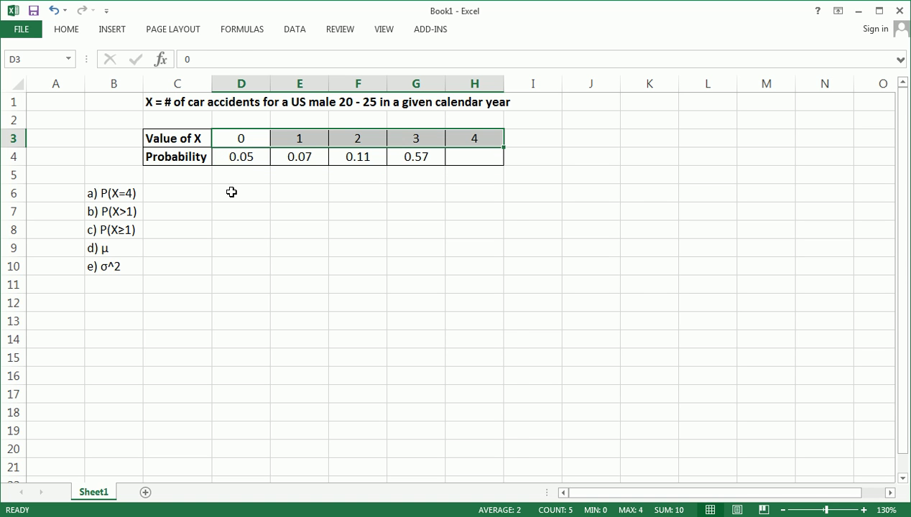
click(132, 198)
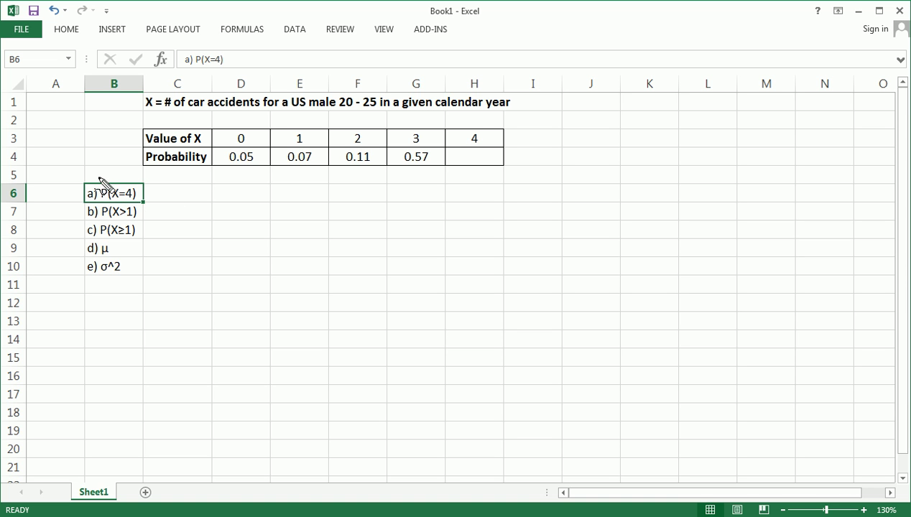
mouse_move(103, 170)
mouse_down()
mouse_move(99, 183)
mouse_move(139, 187)
mouse_up()
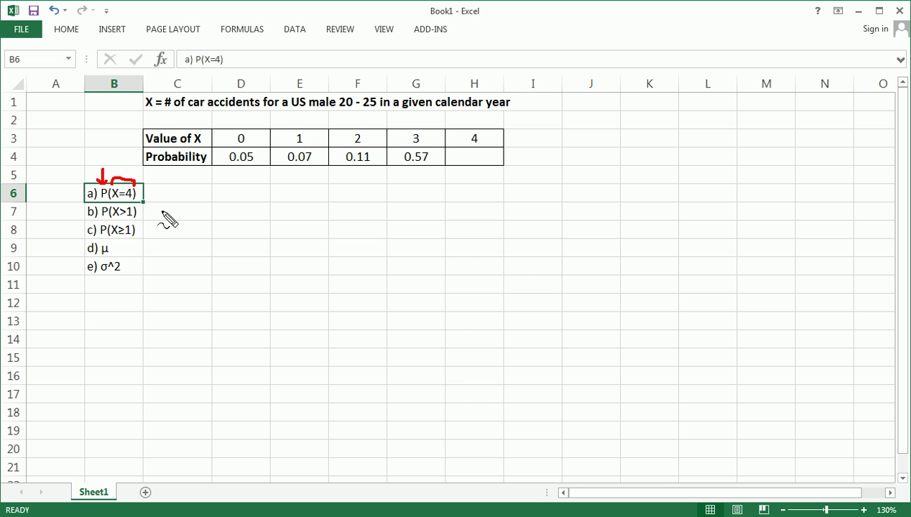
key(Escape)
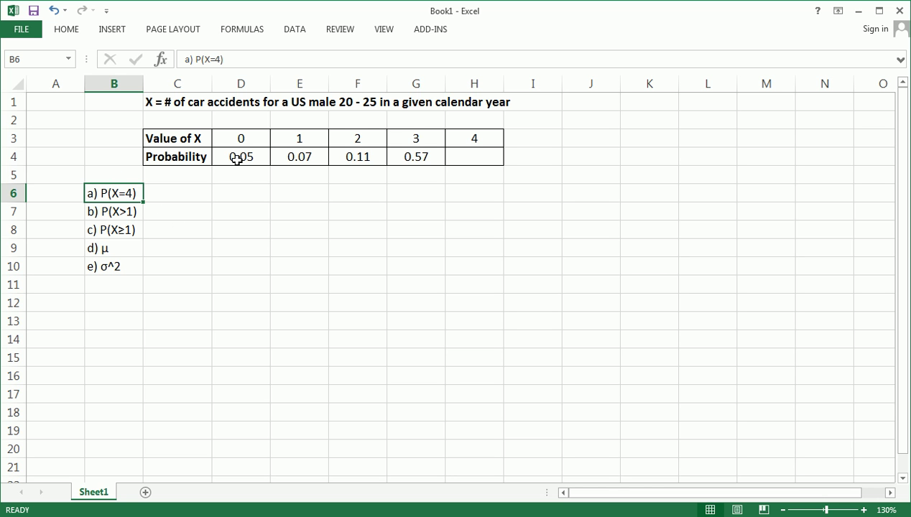
Highlight the known probabilities D4:G4 and circle the empty X=4 probability in H4.
drag(238, 159, 410, 157)
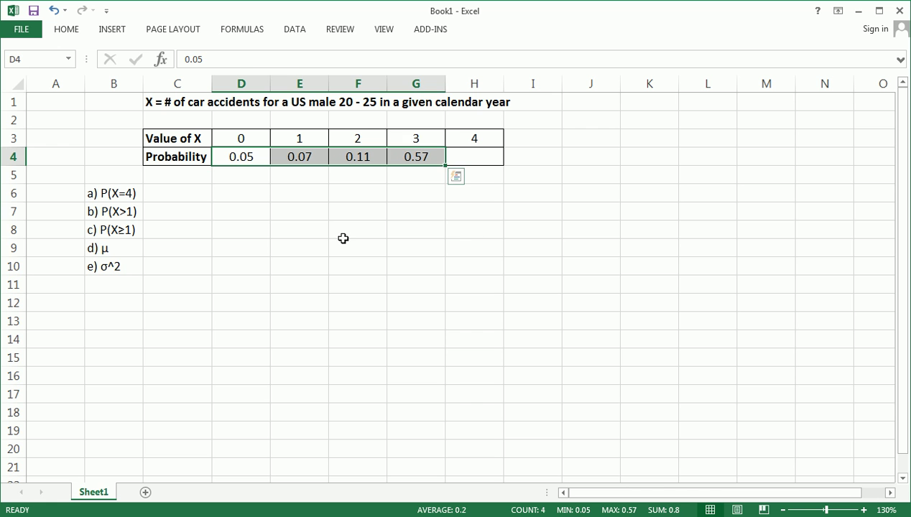
click(404, 205)
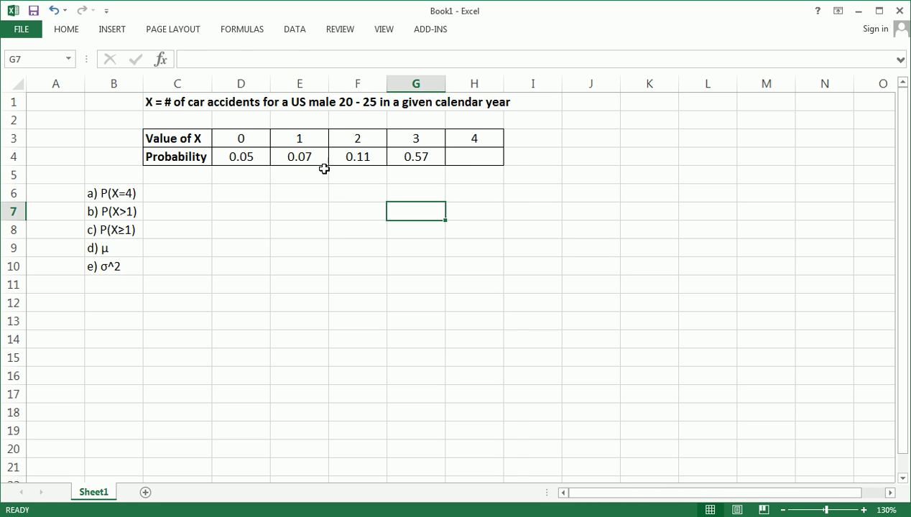
drag(257, 159, 405, 156)
click(466, 157)
mouse_move(452, 152)
mouse_down()
mouse_move(499, 154)
mouse_move(496, 169)
mouse_move(455, 161)
mouse_up()
key(Escape)
Enter =1-SUM(D4:G4) in C6, giving P(X=4) = 0.2.
click(191, 194)
text(=1-)
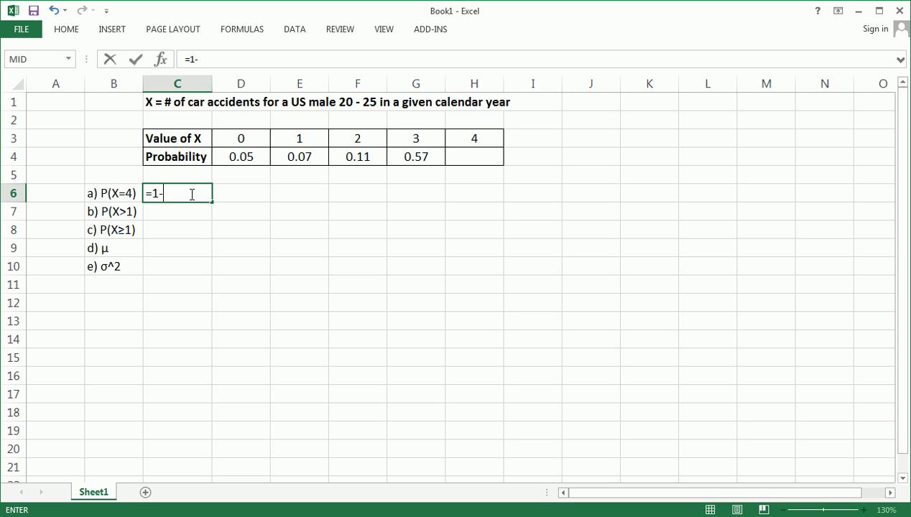
text(sum)
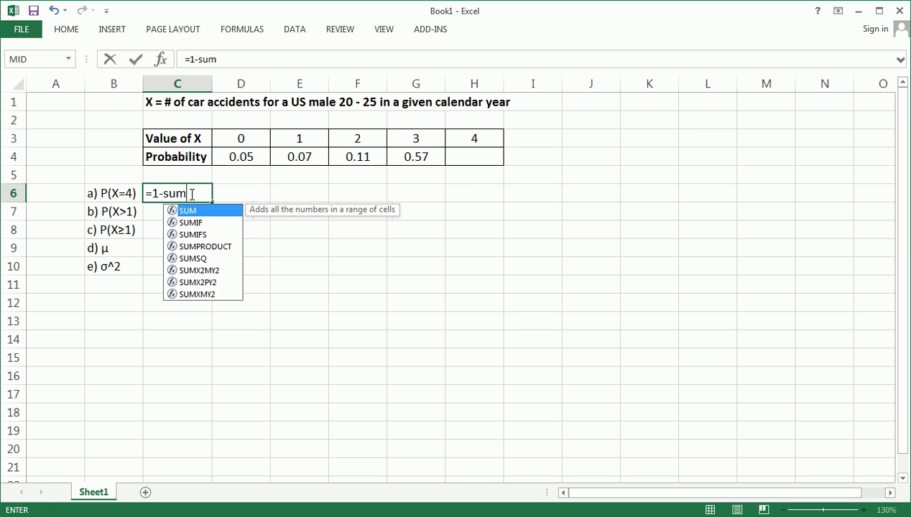
text(()
drag(229, 157, 394, 159)
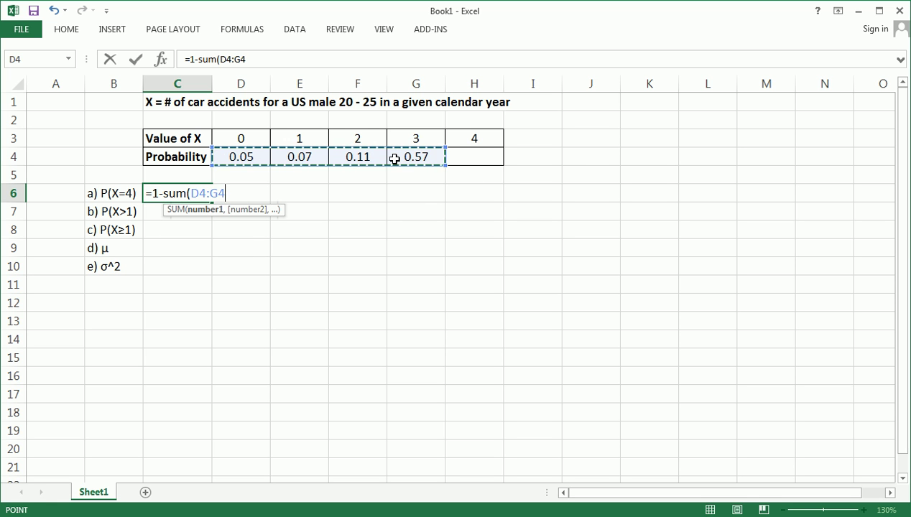
text())
key(Return)
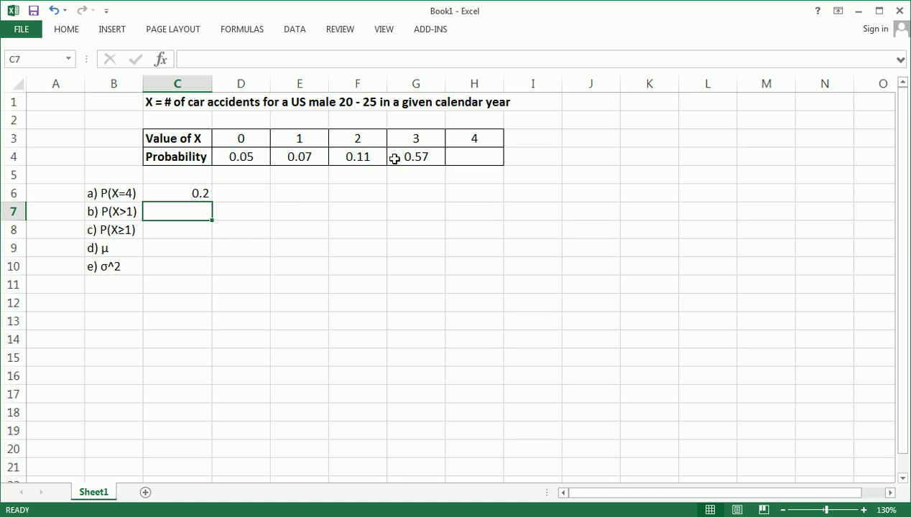
click(199, 191)
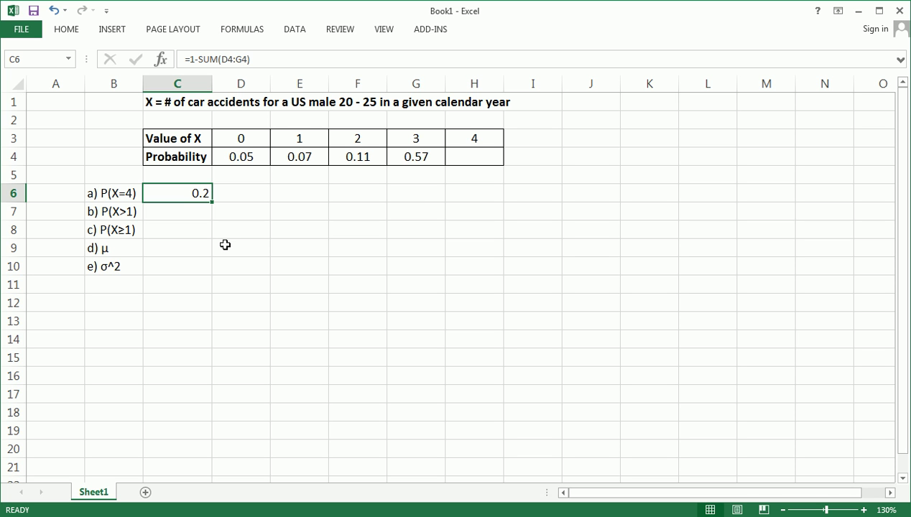
Enter 0.2 as the X=4 probability in H4.
click(464, 161)
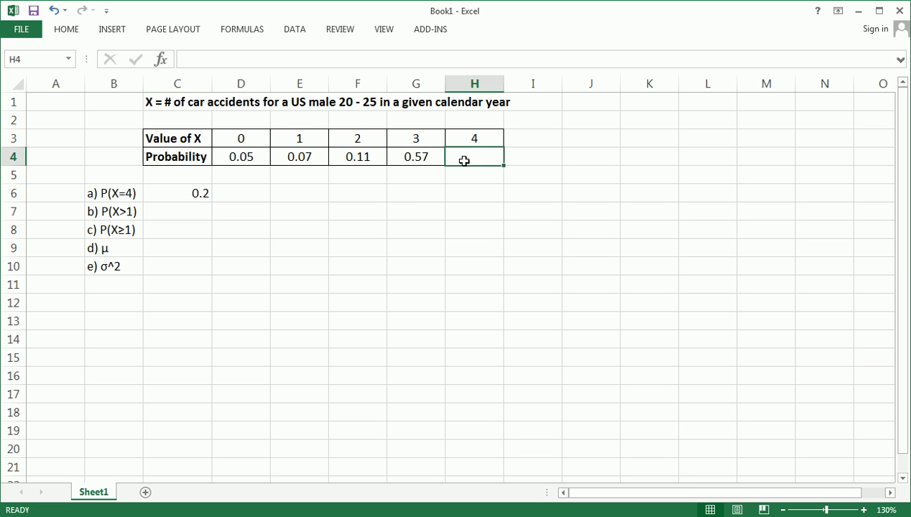
text(.2)
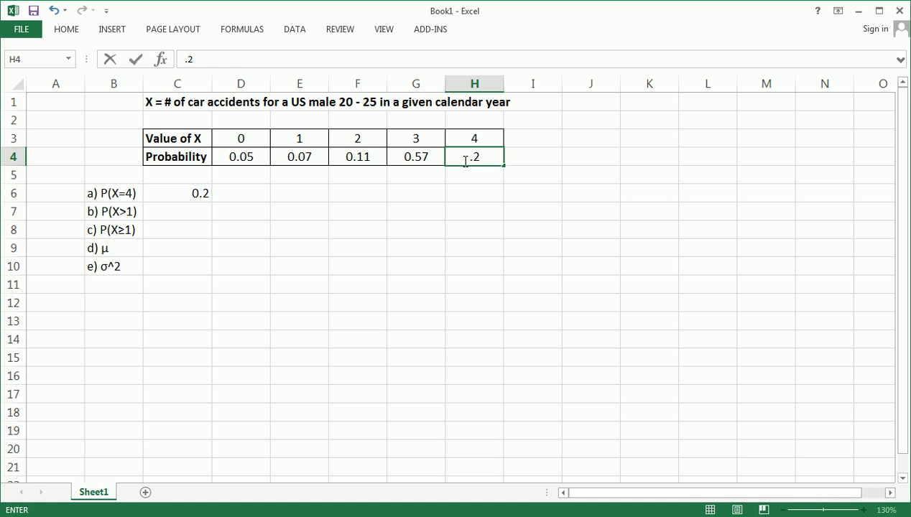
key(Return)
click(357, 248)
drag(179, 141, 470, 153)
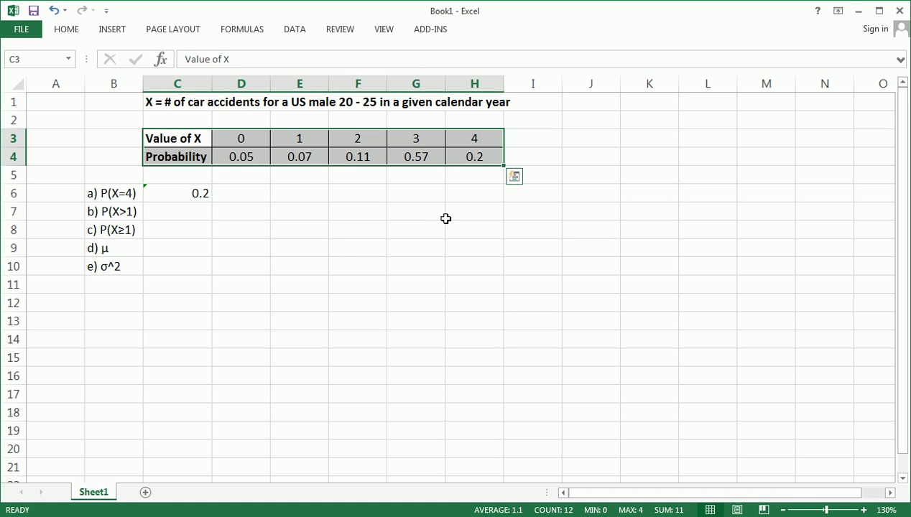
click(408, 228)
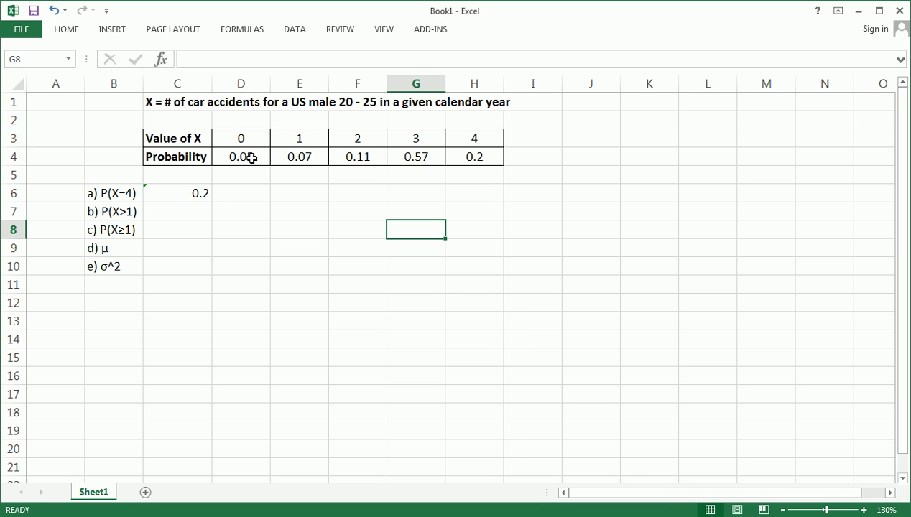
drag(250, 154, 498, 162)
Check with =SUM(D4:H4) in I4 that the probabilities total 1, then delete it.
click(537, 157)
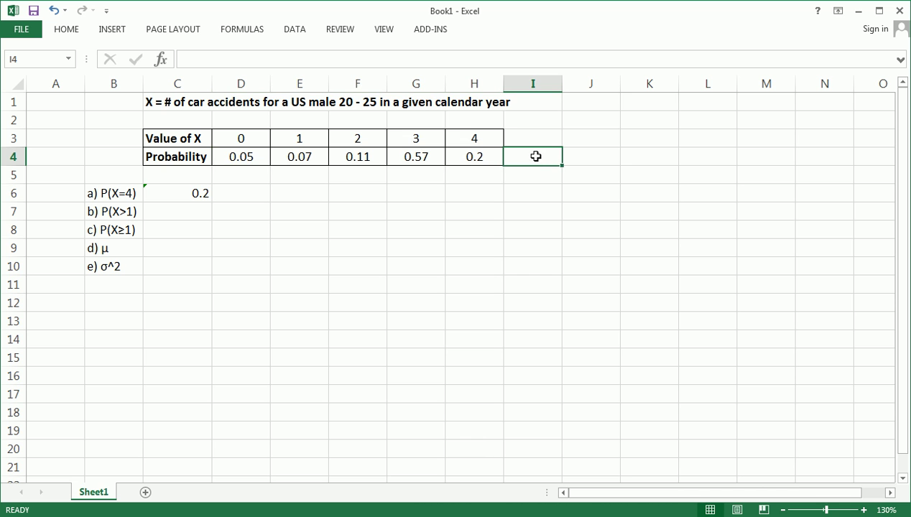
text(=sum()
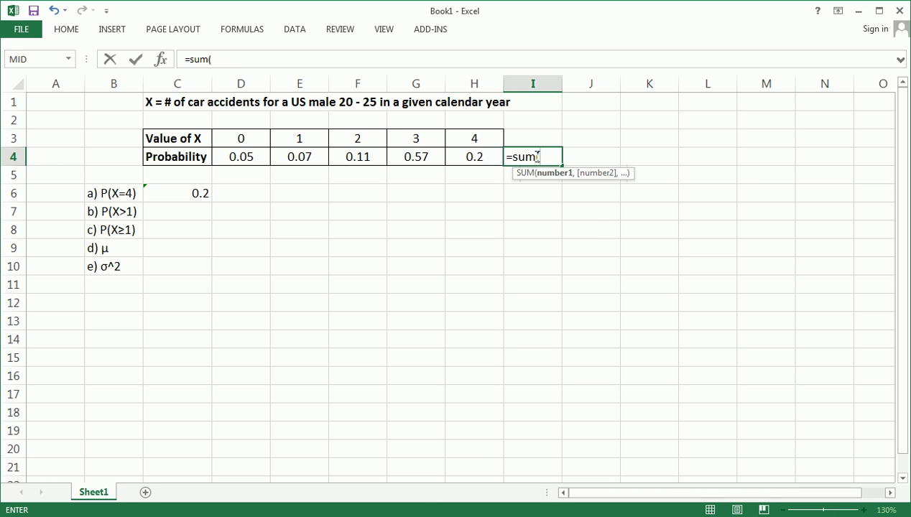
drag(238, 154, 482, 171)
key(Return)
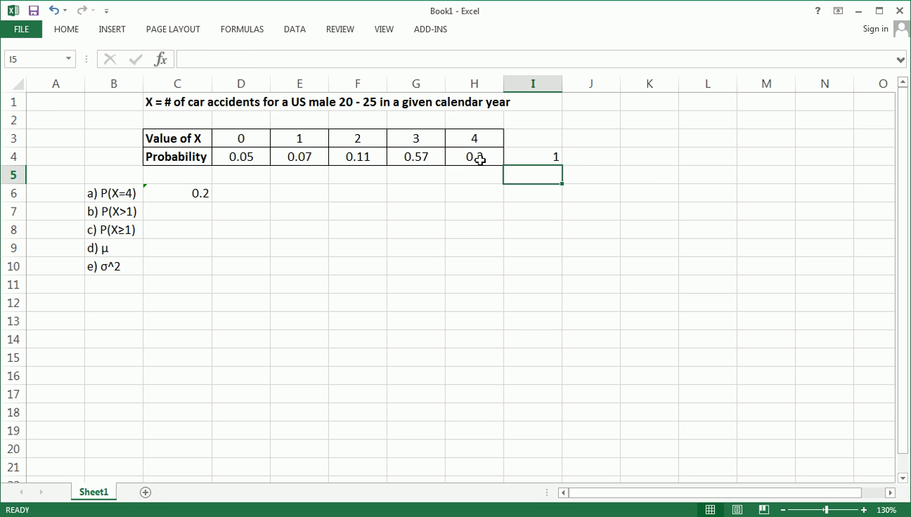
click(553, 154)
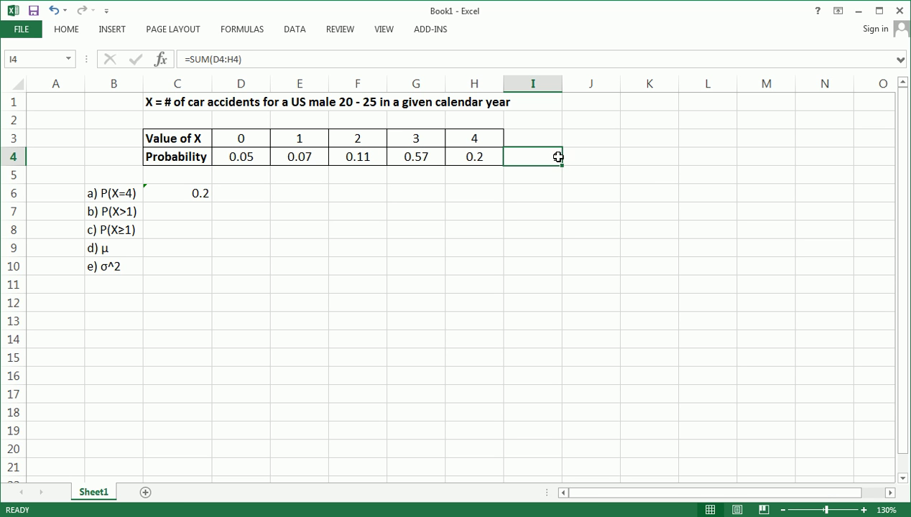
key(Delete)
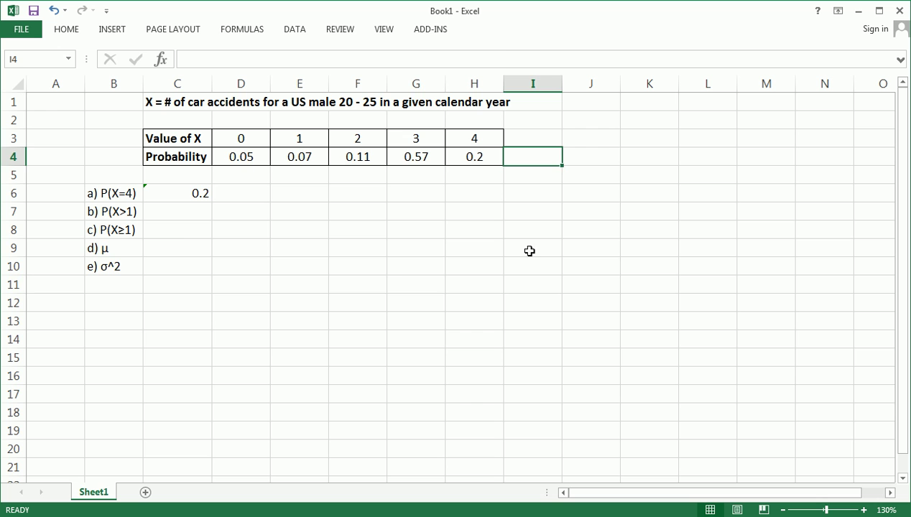
click(399, 281)
Identify the X values 2, 3 and 4 and their probabilities for P(X>1).
click(191, 214)
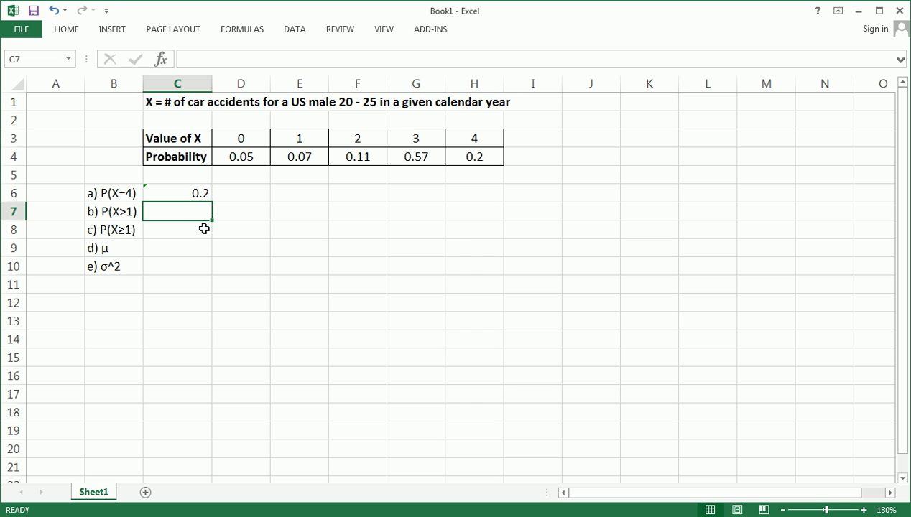
click(104, 211)
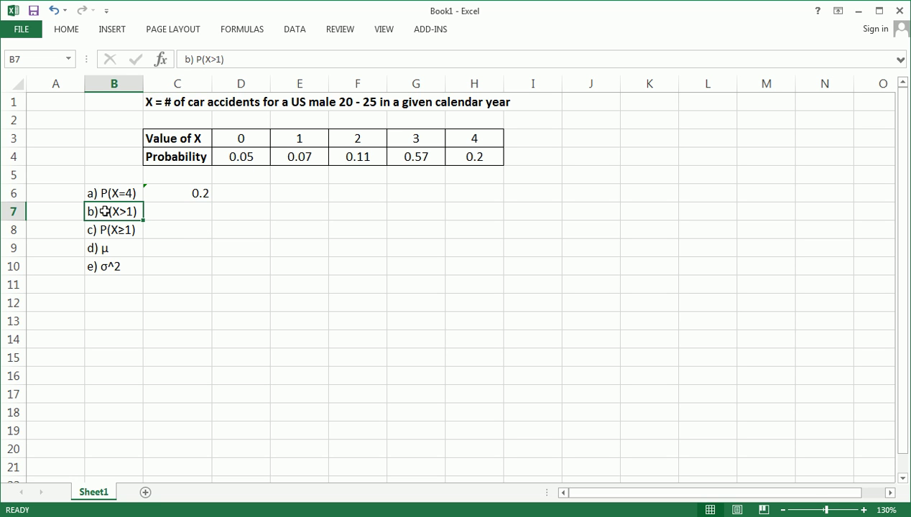
click(184, 217)
click(347, 138)
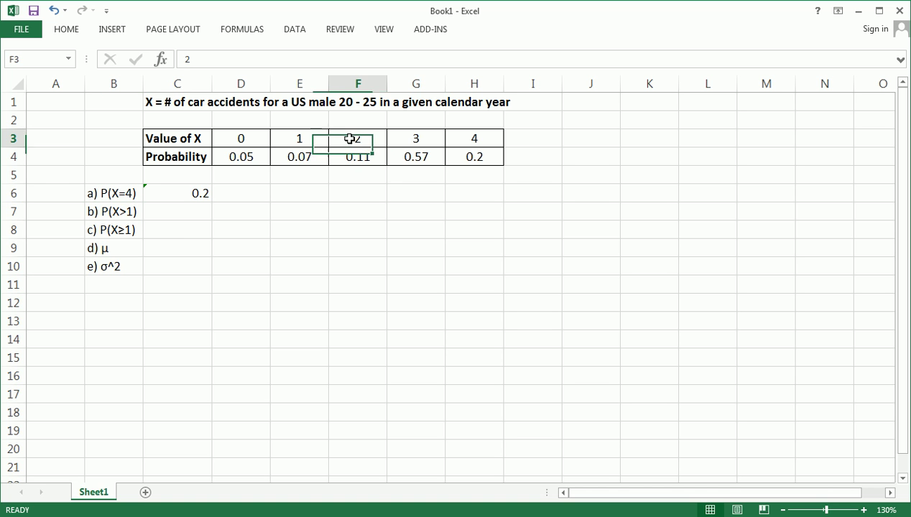
ctrl+click(416, 139)
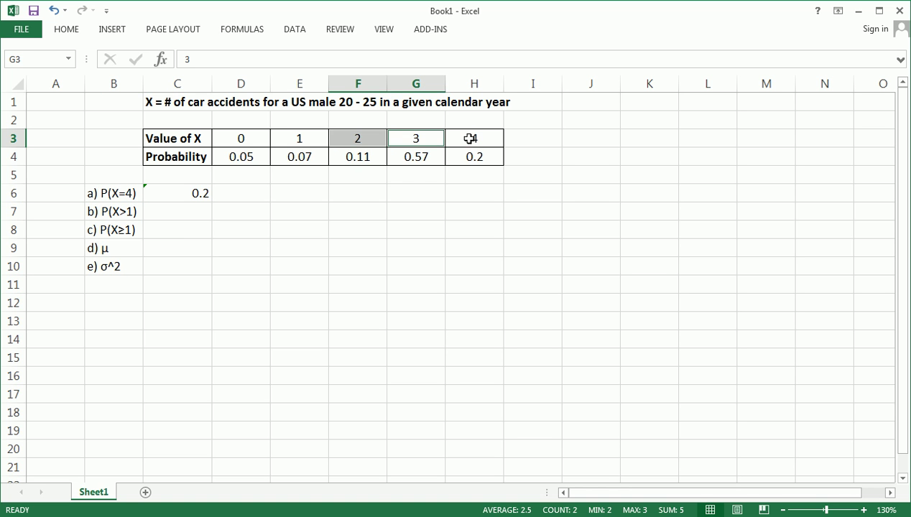
ctrl+click(467, 137)
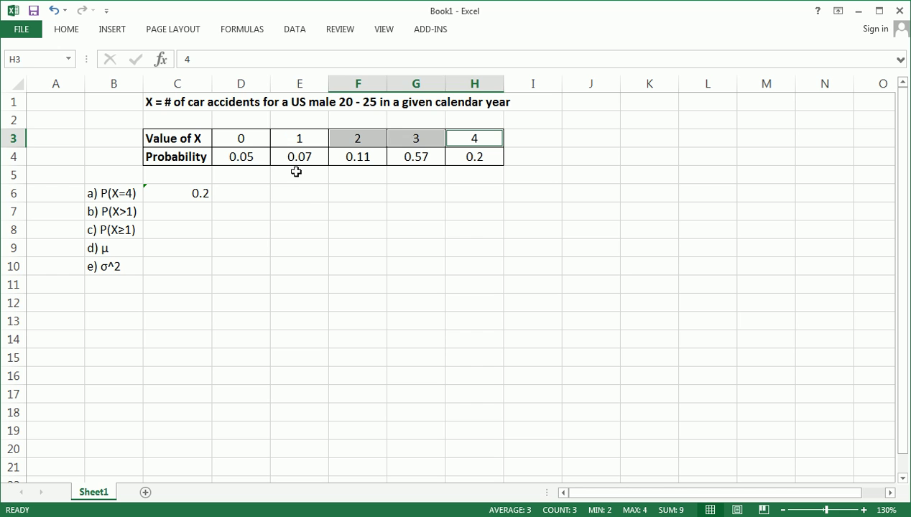
drag(271, 141, 471, 147)
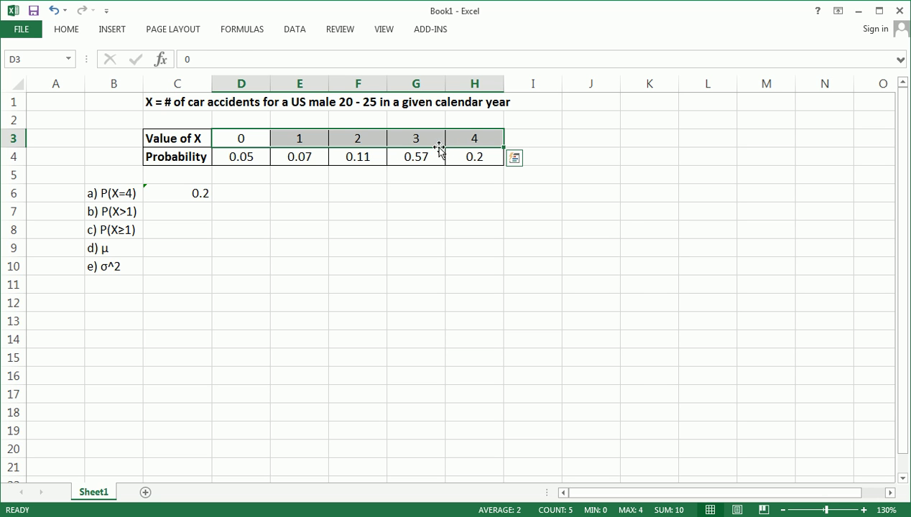
click(118, 206)
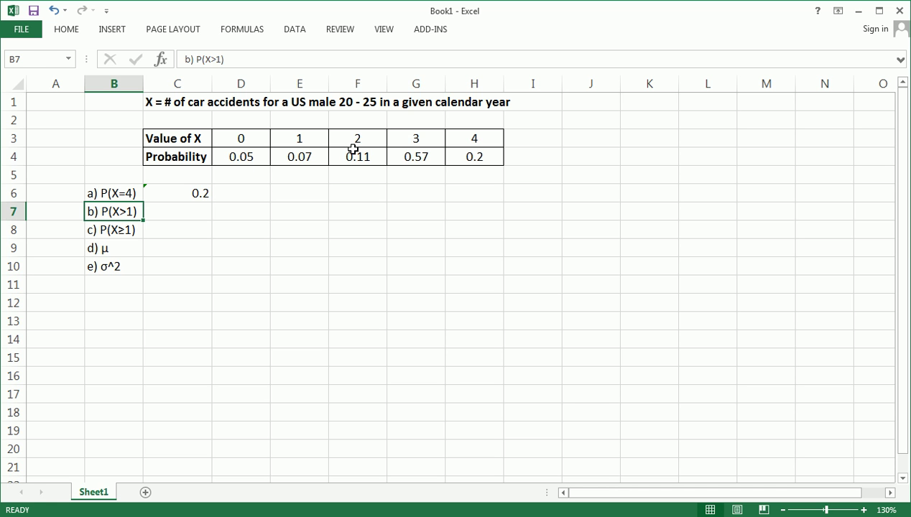
drag(357, 138, 467, 143)
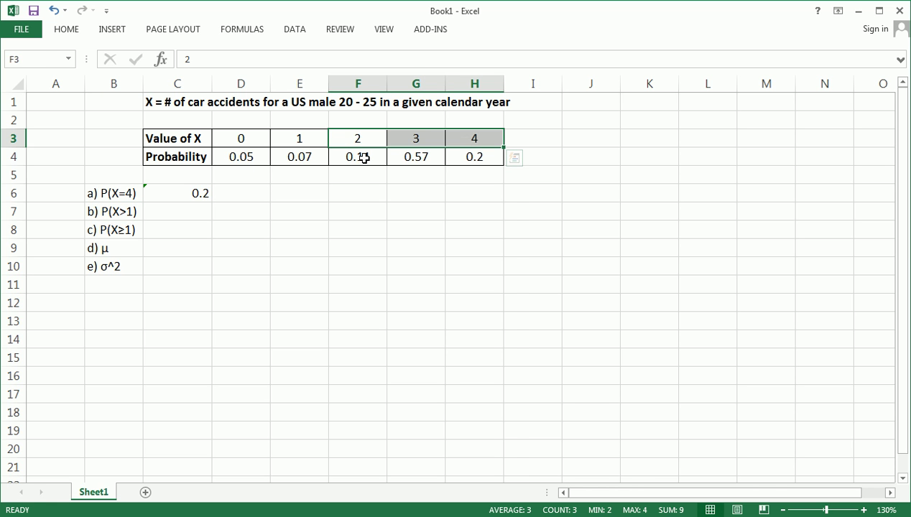
drag(364, 158, 474, 156)
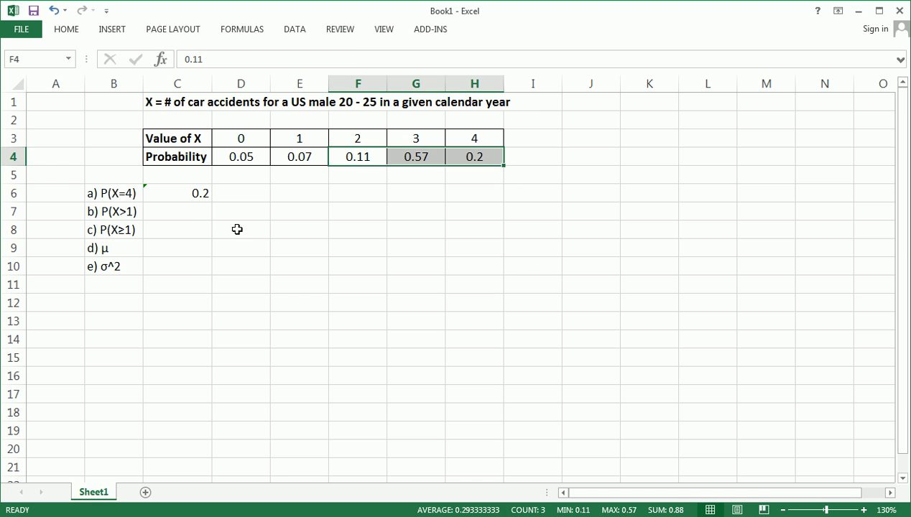
Enter =SUM(F4:H4) in C7, giving P(X>1) = 0.88.
click(198, 216)
text(=su)
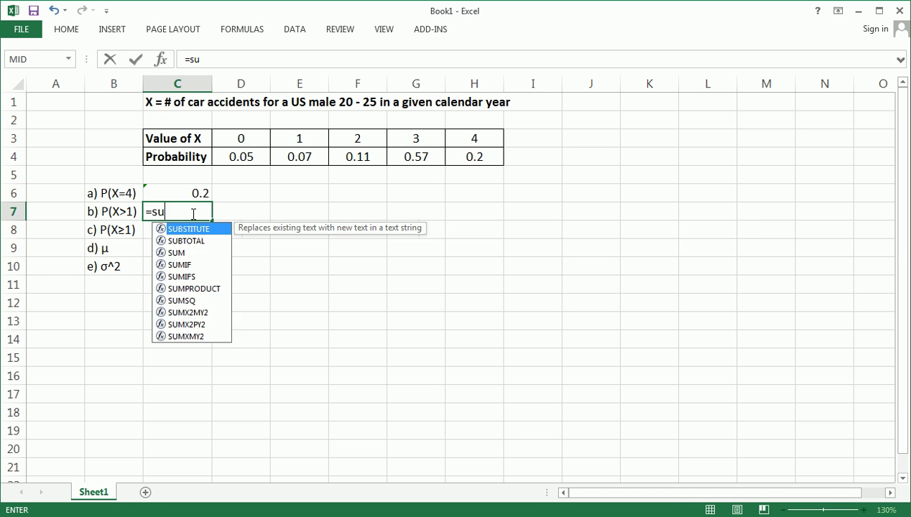
text(m()
click(354, 156)
drag(354, 156, 460, 158)
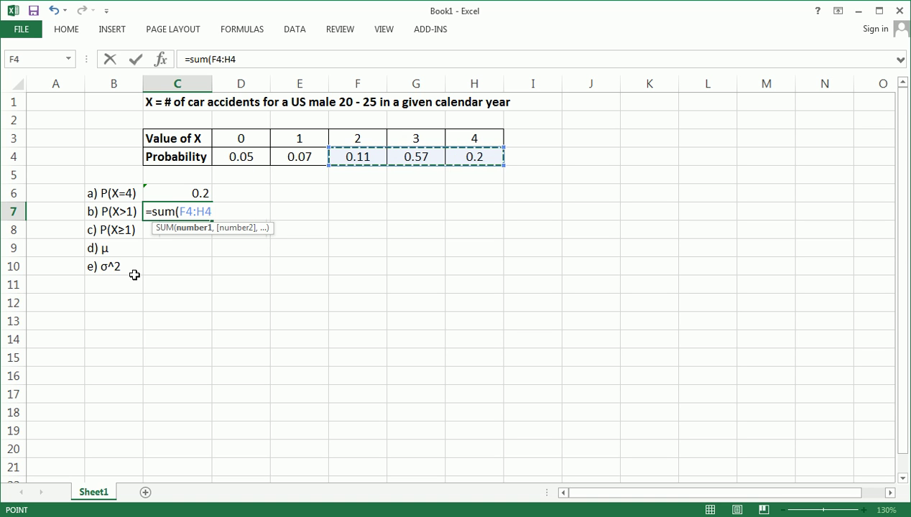
key(Return)
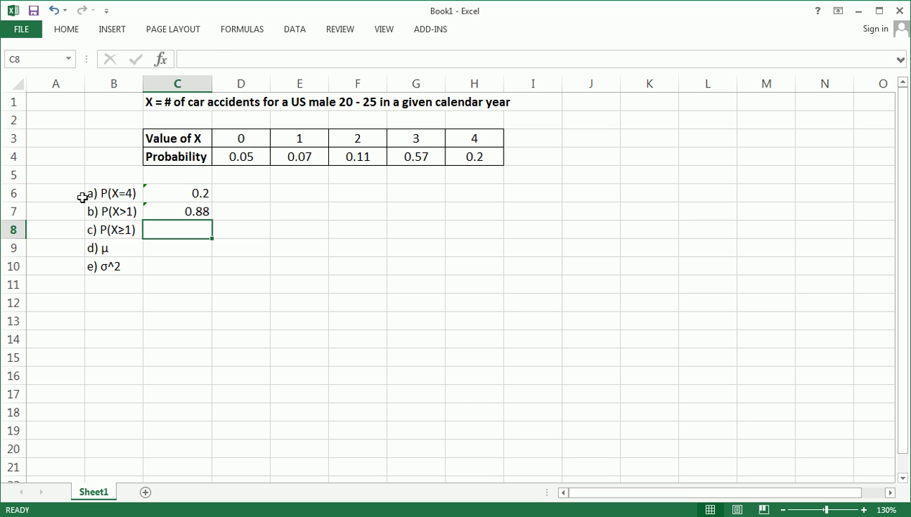
Compare the P(X>1) and P(X≥1) questions, highlighting the ≥ symbol.
click(104, 232)
drag(110, 212, 115, 230)
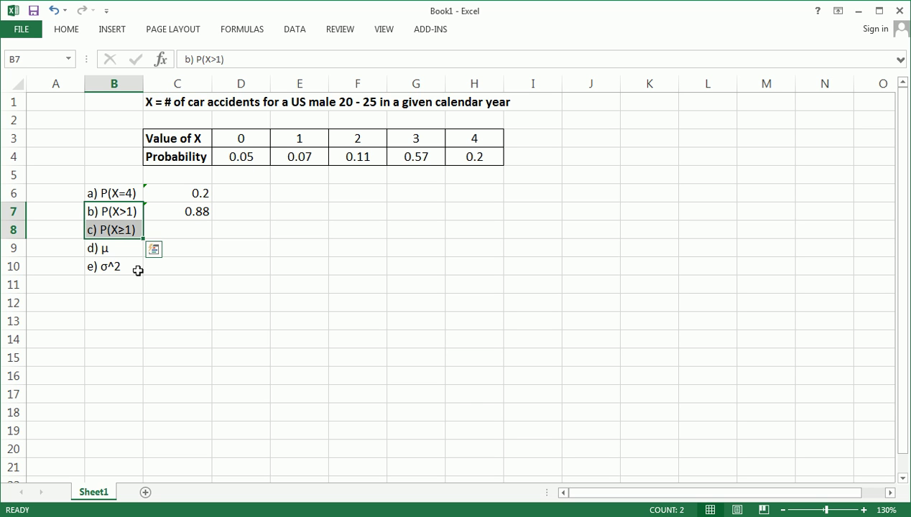
click(111, 230)
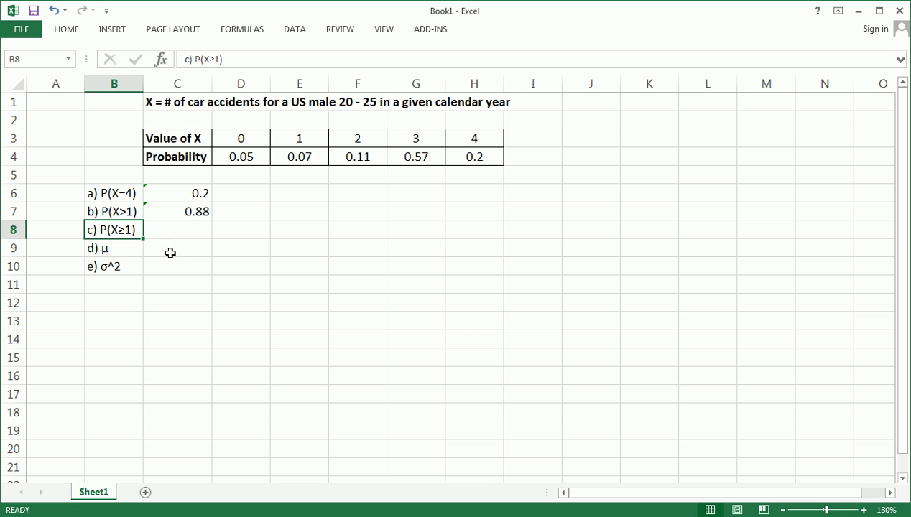
double_click(121, 229)
drag(123, 230, 118, 230)
key(Return)
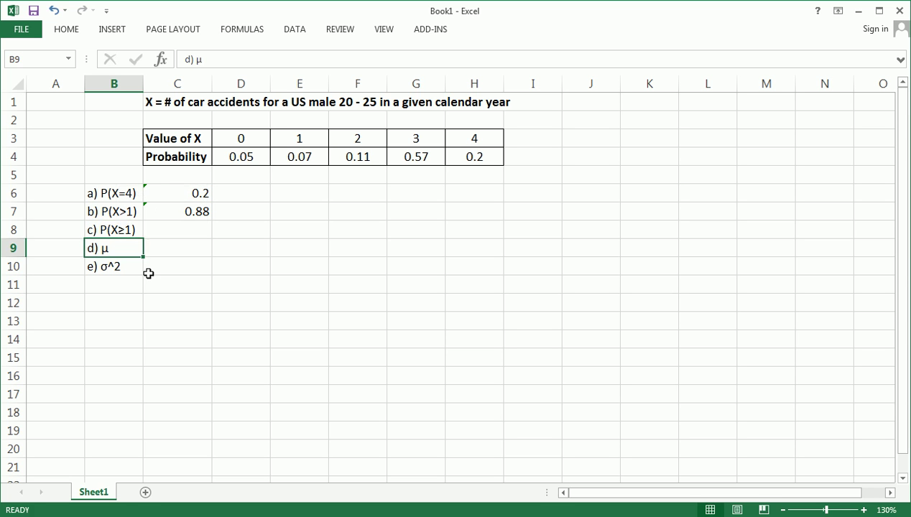
click(129, 212)
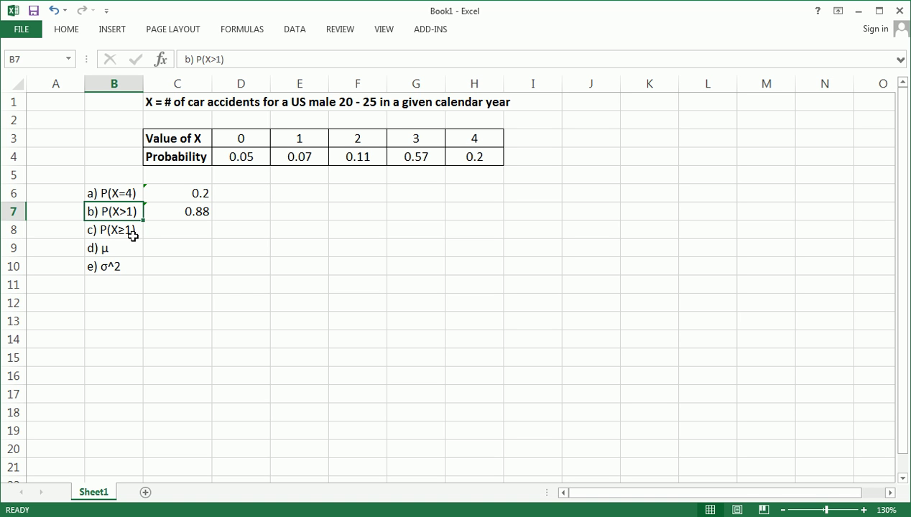
shift+click(130, 230)
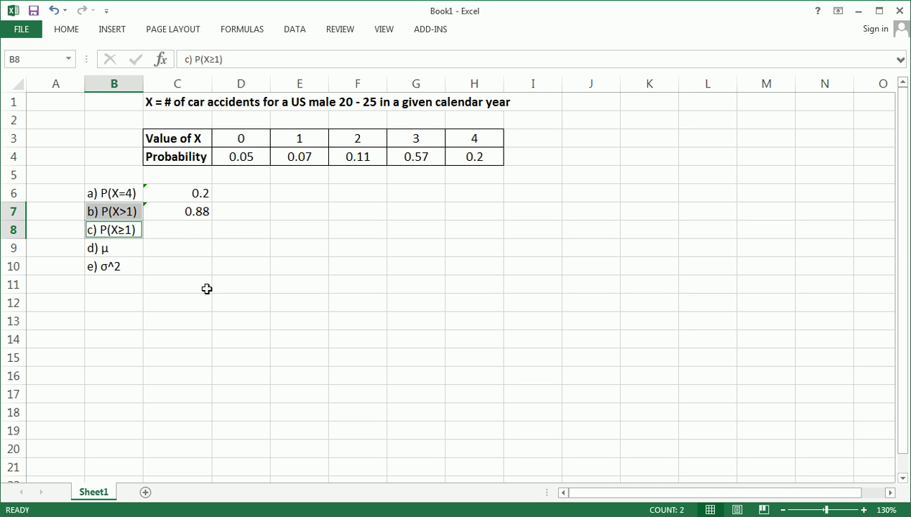
click(179, 232)
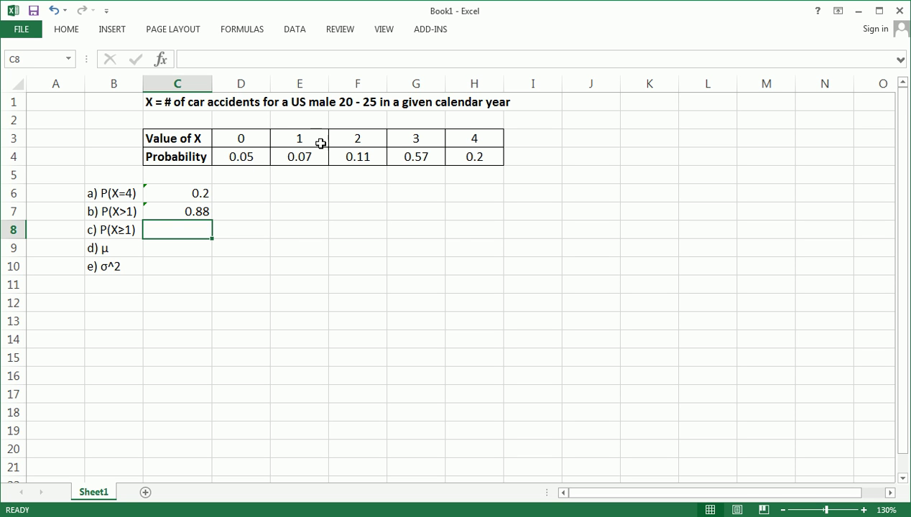
Highlight the X values 1 through 4 that P(X≥1) covers.
drag(367, 139, 448, 138)
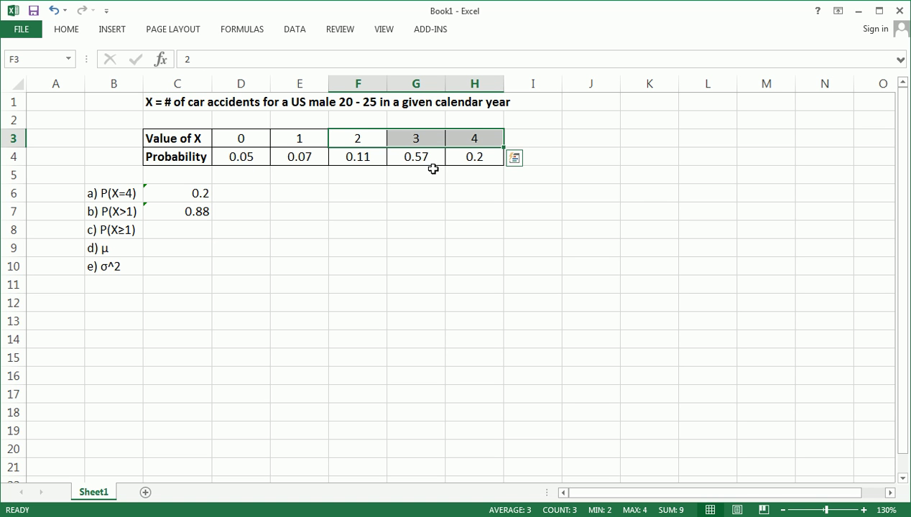
ctrl+click(307, 139)
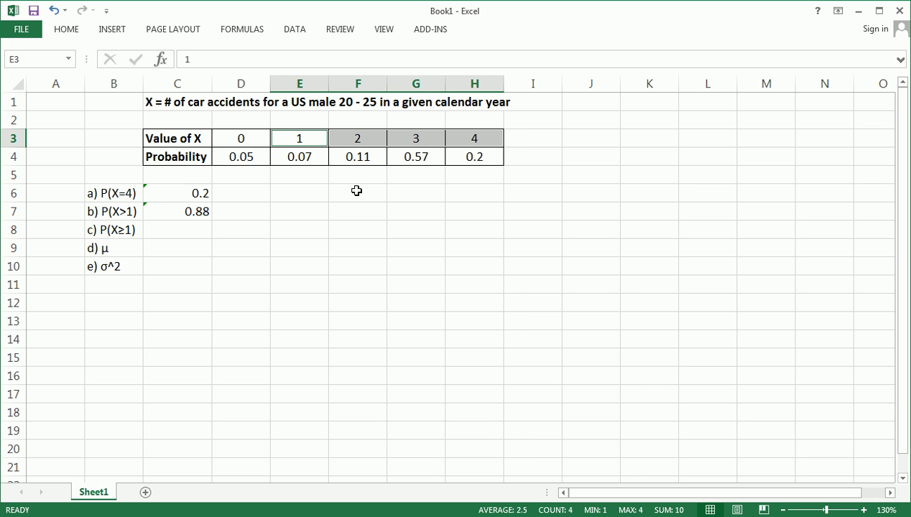
drag(303, 143, 466, 140)
mouse_move(266, 128)
mouse_down()
mouse_move(382, 115)
mouse_move(500, 127)
mouse_move(449, 156)
mouse_move(378, 163)
mouse_move(281, 142)
mouse_move(282, 154)
mouse_move(320, 175)
mouse_move(499, 179)
mouse_move(439, 158)
mouse_move(285, 152)
mouse_move(277, 172)
mouse_up()
key(Escape)
Enter =SUM(E4:H4) in C8, giving P(X≥1) = 0.95.
click(199, 226)
text(=sum()
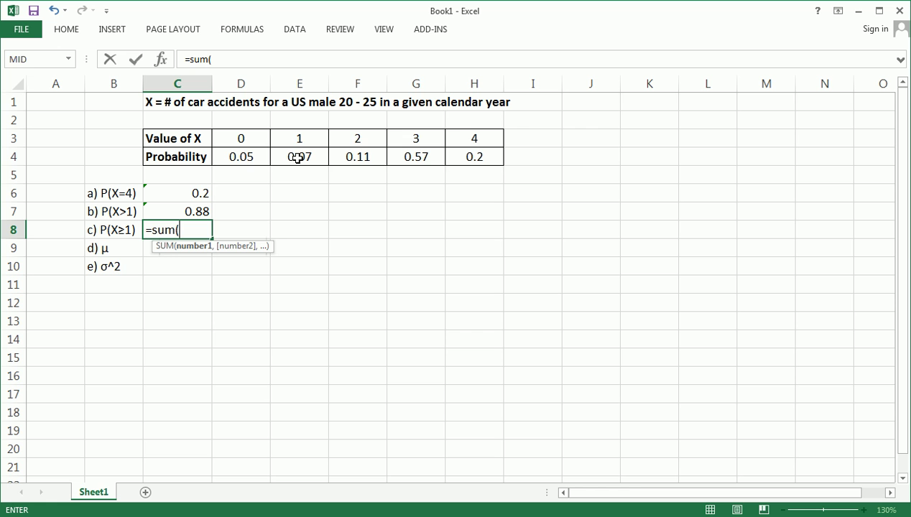
drag(297, 158, 468, 159)
key(Return)
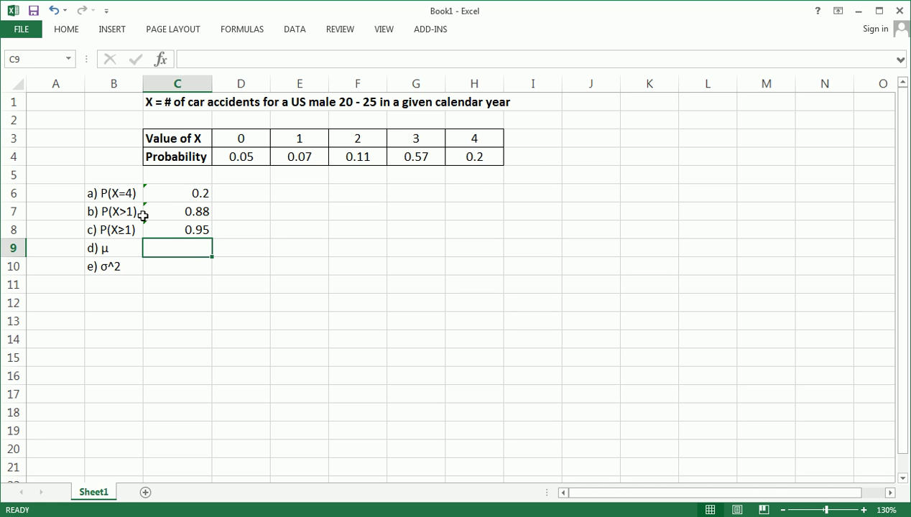
mouse_move(86, 207)
mouse_down()
mouse_move(136, 206)
mouse_move(146, 219)
mouse_move(108, 223)
mouse_move(90, 208)
mouse_up()
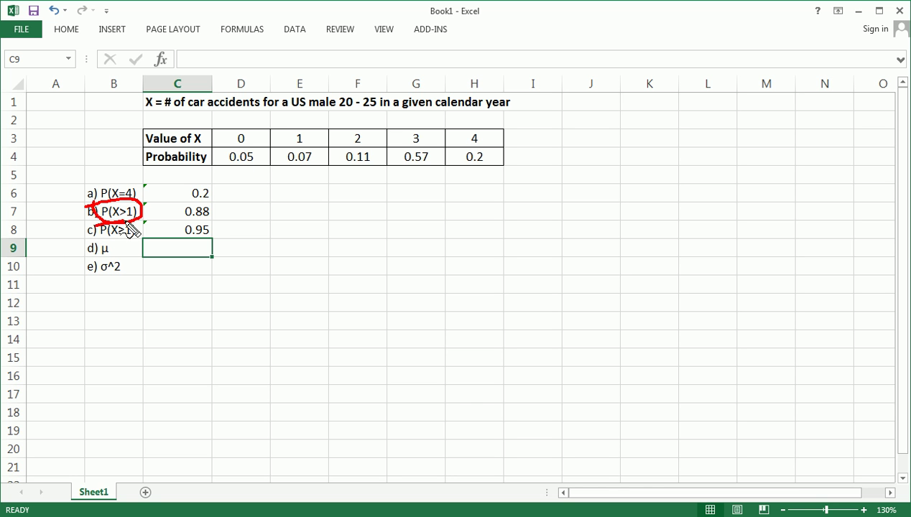
mouse_move(132, 228)
mouse_down()
mouse_move(143, 237)
mouse_move(135, 242)
mouse_move(95, 229)
mouse_up()
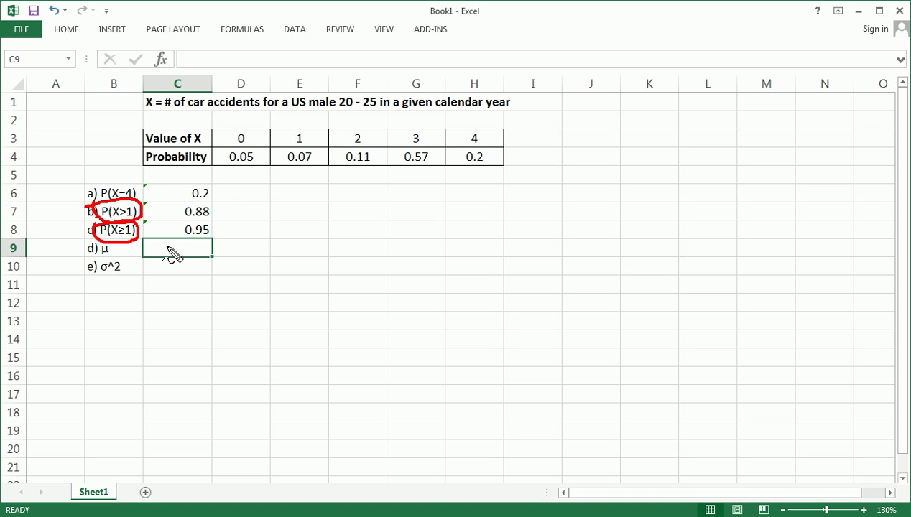
mouse_move(190, 223)
mouse_down()
mouse_move(212, 237)
mouse_move(182, 218)
mouse_move(223, 208)
mouse_move(203, 228)
mouse_move(178, 216)
mouse_up()
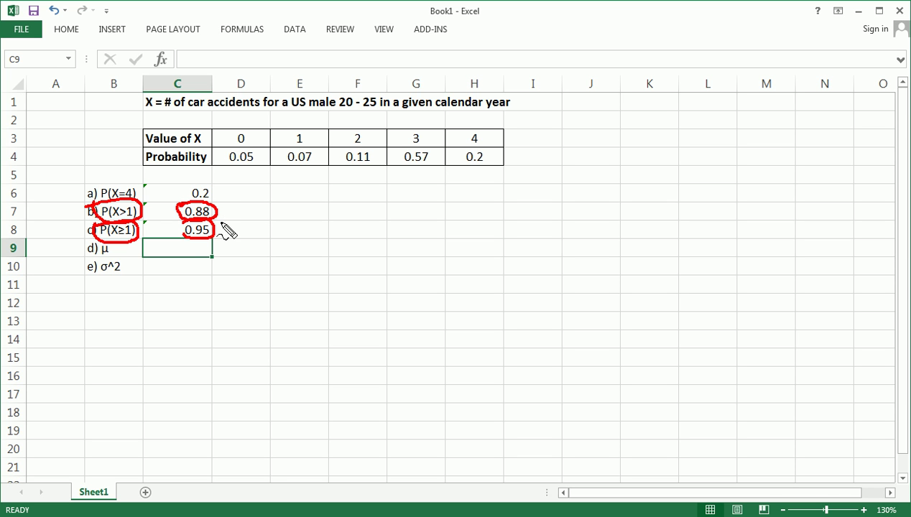
key(Escape)
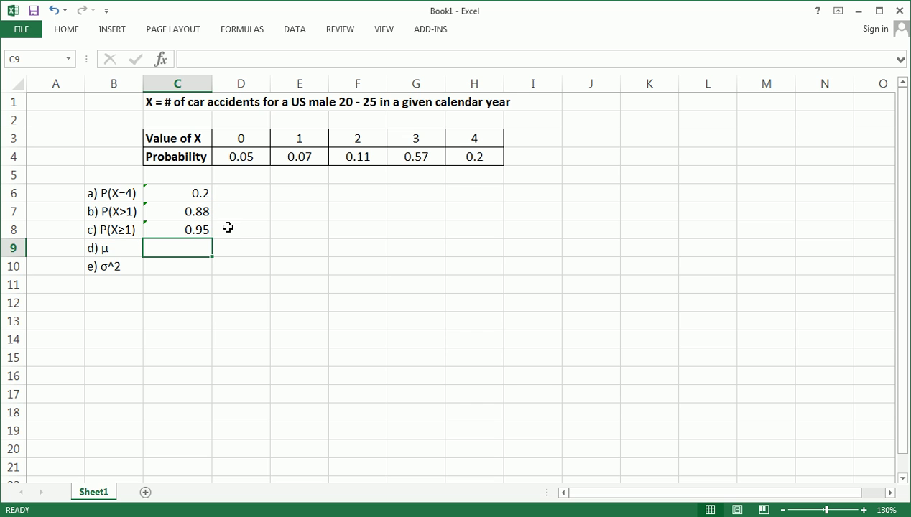
Type 'mean or expected value of X' in D9 and ink a μ beside it.
click(119, 247)
click(183, 242)
click(248, 247)
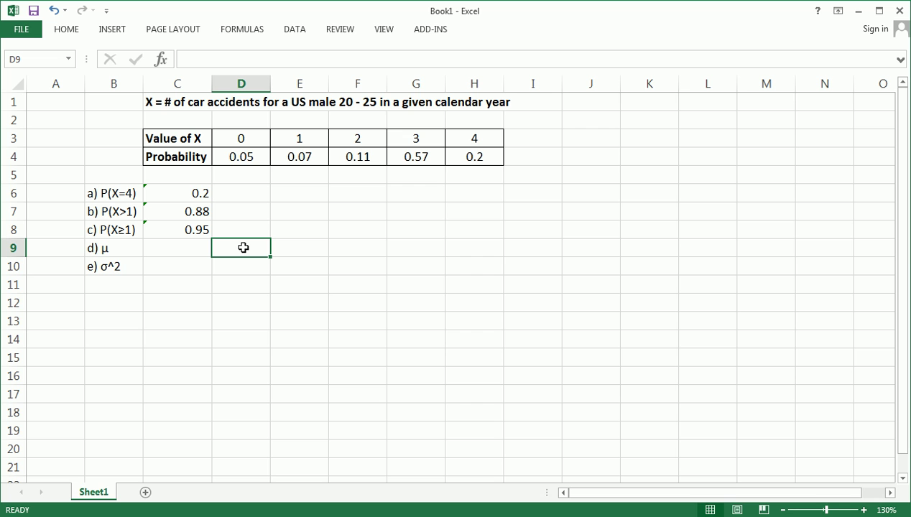
text(mean or expected value of X)
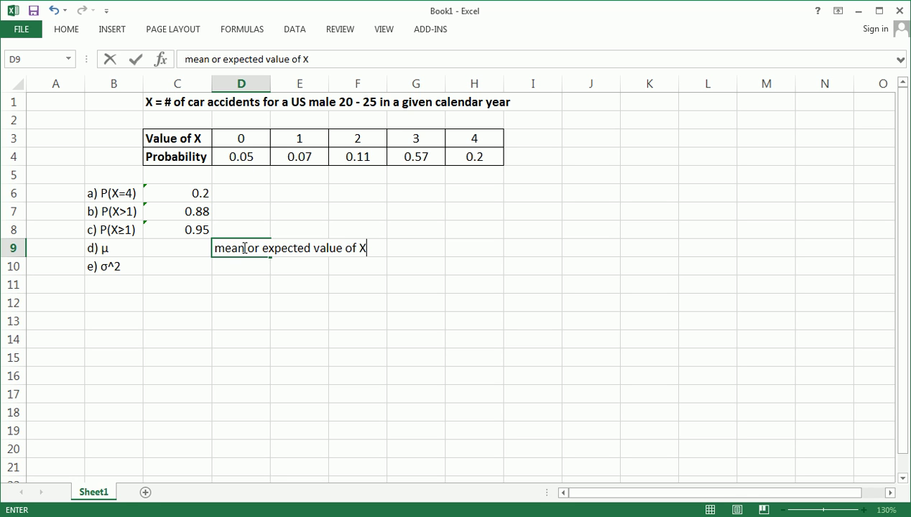
key(Return)
click(191, 241)
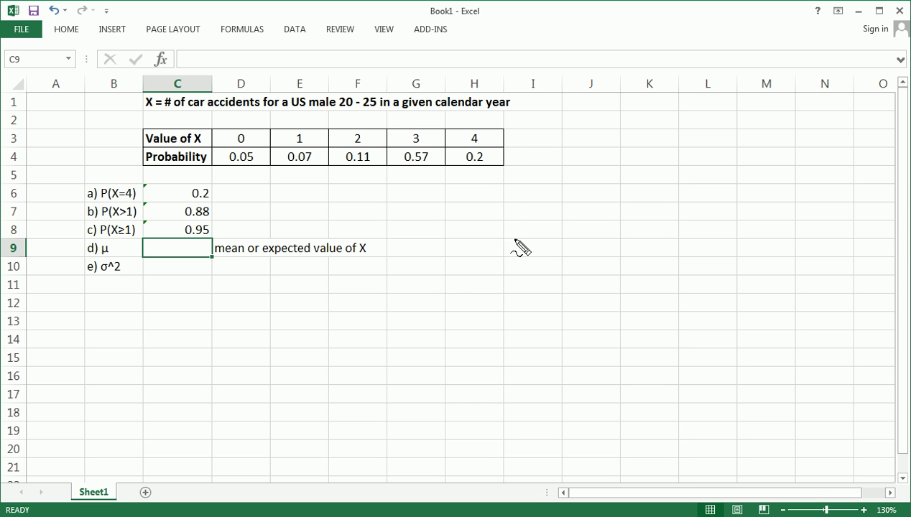
mouse_move(457, 276)
mouse_down()
mouse_move(471, 240)
mouse_move(498, 268)
mouse_up()
Handwrite μx = Σ X with 'all x values' beneath the sigma.
mouse_move(497, 257)
mouse_down()
mouse_move(488, 270)
mouse_move(510, 248)
mouse_up()
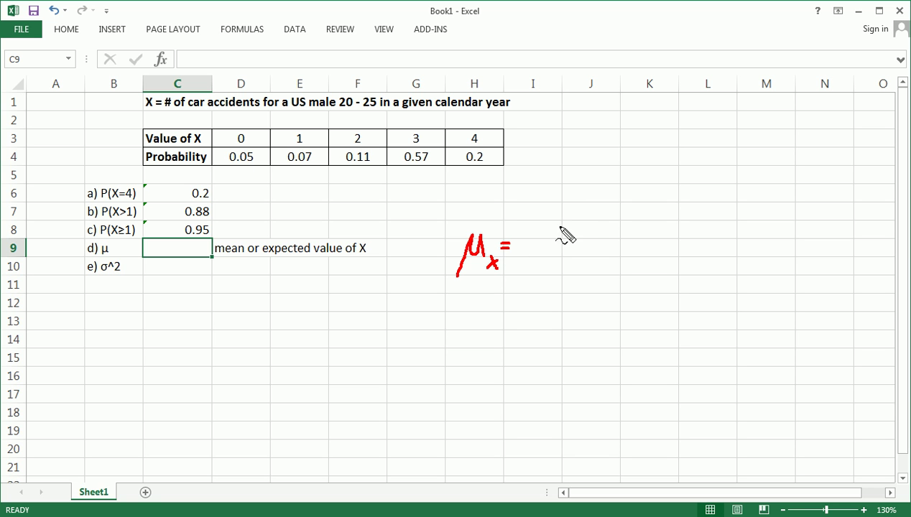
mouse_move(561, 226)
mouse_down()
mouse_move(518, 218)
mouse_move(537, 257)
mouse_move(522, 284)
mouse_move(572, 280)
mouse_move(571, 271)
mouse_up()
mouse_move(524, 299)
mouse_down()
mouse_move(544, 297)
mouse_move(521, 315)
mouse_move(540, 318)
mouse_move(540, 327)
mouse_move(553, 319)
mouse_move(561, 329)
mouse_move(589, 325)
mouse_up()
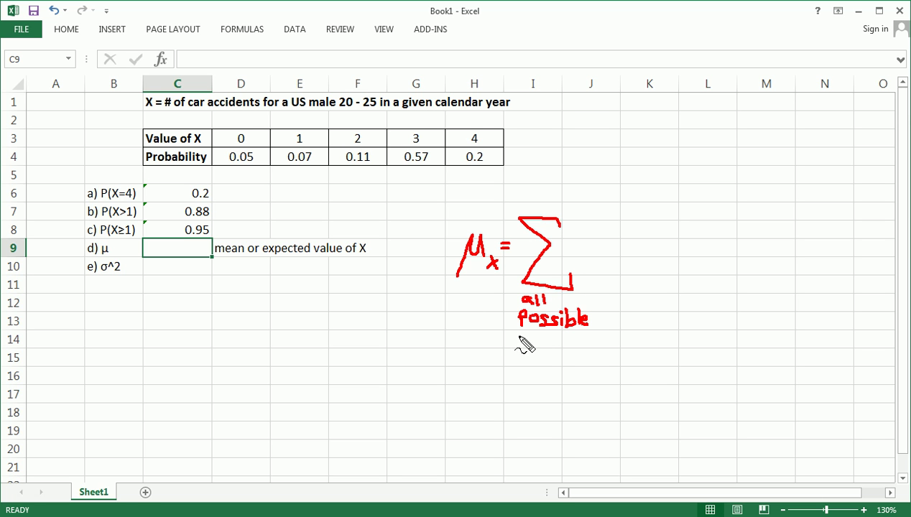
mouse_move(522, 341)
mouse_down()
mouse_move(516, 338)
mouse_move(592, 347)
mouse_up()
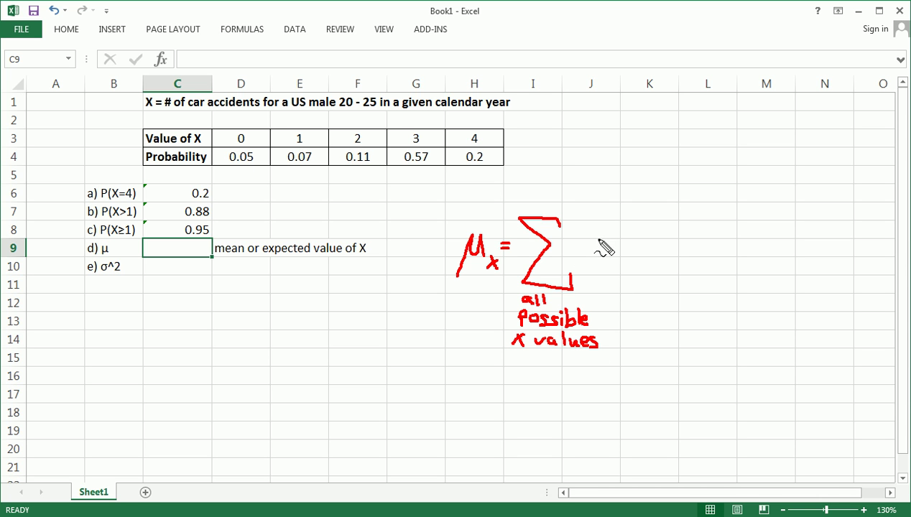
mouse_move(590, 243)
mouse_down()
mouse_move(614, 267)
mouse_move(593, 264)
mouse_up()
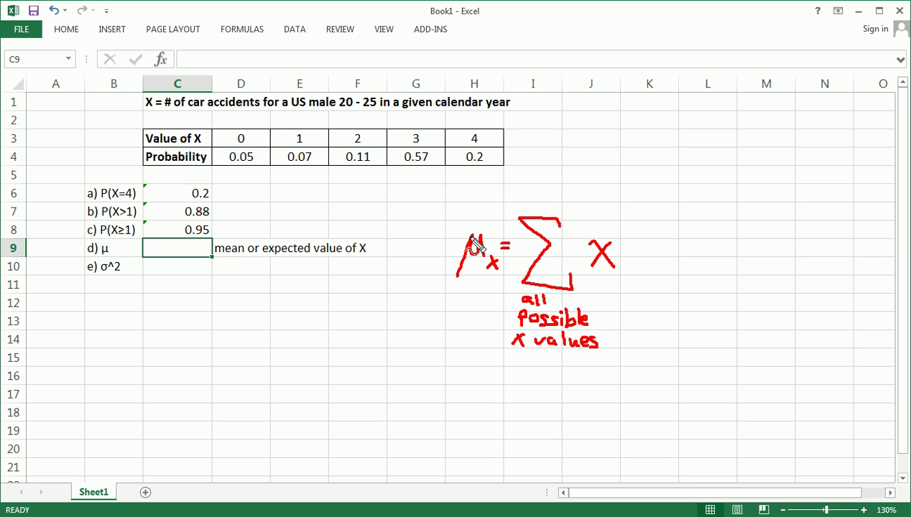
Circle each X value 0 through 4 in row 3.
mouse_move(242, 129)
mouse_down()
mouse_move(245, 146)
mouse_move(241, 138)
mouse_up()
mouse_move(300, 131)
mouse_down()
mouse_move(298, 143)
mouse_move(308, 142)
mouse_up()
drag(359, 129, 357, 142)
drag(409, 132, 415, 144)
drag(471, 131, 474, 146)
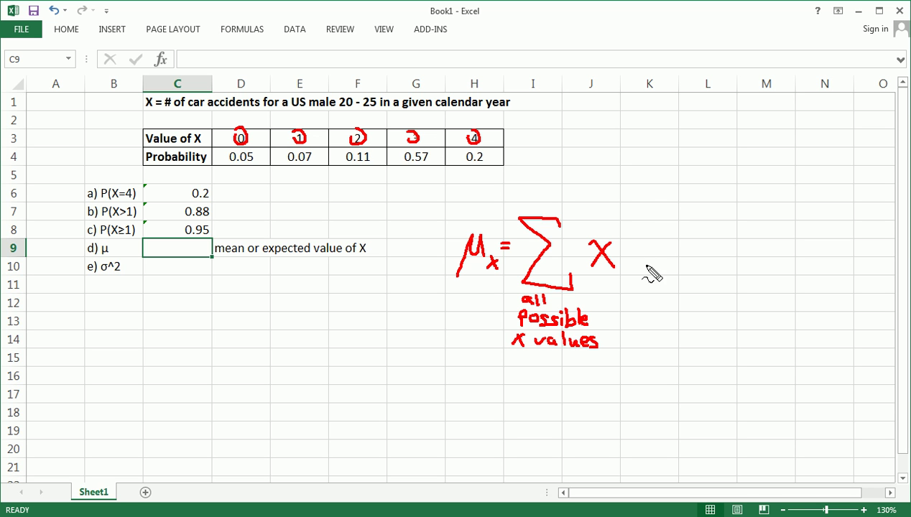
Extend the inked formula to Σ X·p(X), circle 0.05, add plus signs between products, then clear.
click(622, 254)
mouse_move(643, 246)
mouse_down()
mouse_move(635, 284)
mouse_move(647, 250)
mouse_move(655, 250)
mouse_move(649, 262)
mouse_move(691, 263)
mouse_move(694, 244)
mouse_move(701, 264)
mouse_up()
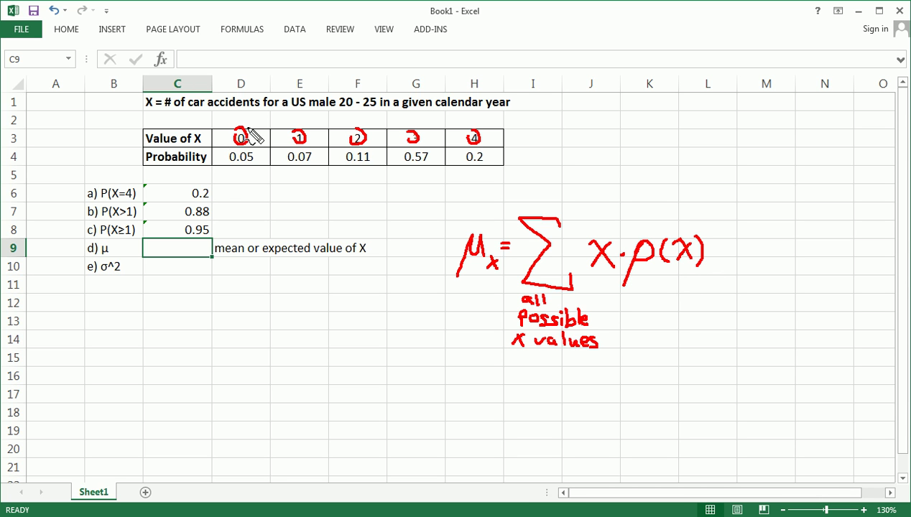
drag(235, 137, 237, 134)
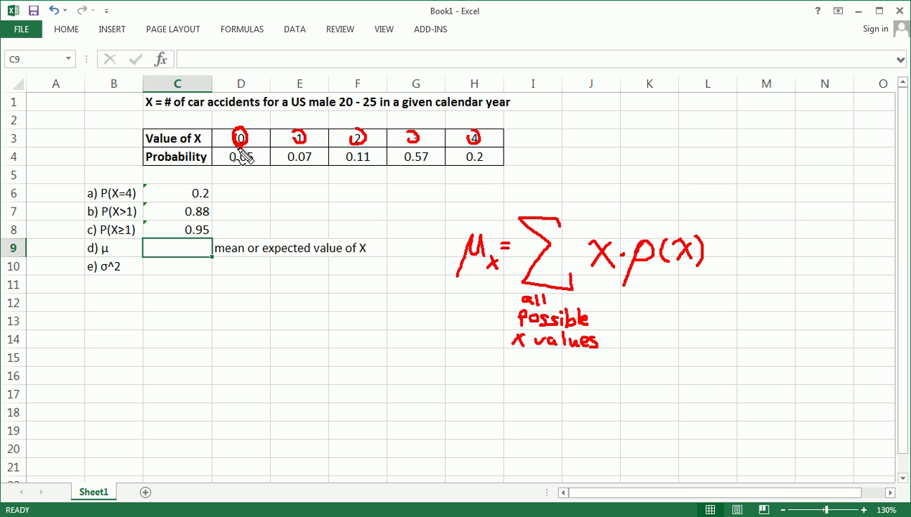
mouse_move(240, 157)
mouse_down()
mouse_move(230, 157)
mouse_move(260, 162)
mouse_move(245, 177)
mouse_move(231, 167)
mouse_up()
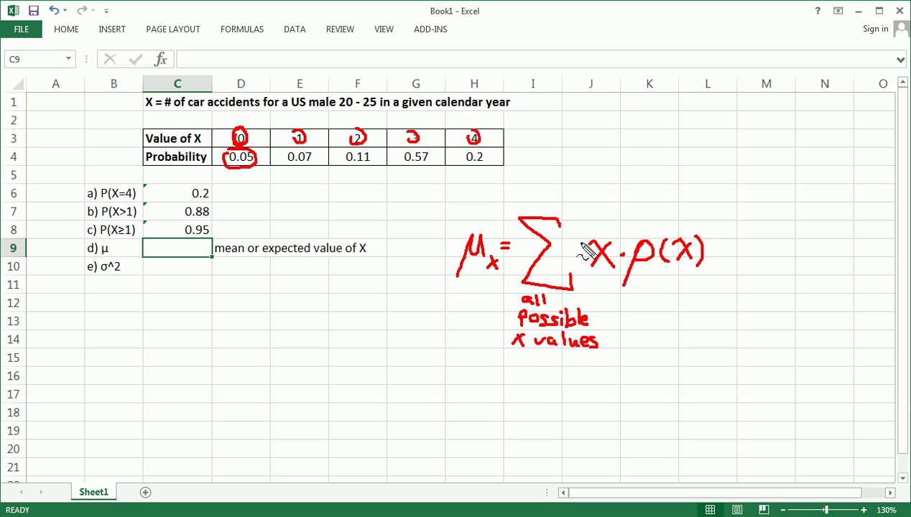
mouse_move(267, 141)
mouse_down()
mouse_move(267, 154)
mouse_move(309, 147)
mouse_move(315, 165)
mouse_move(289, 165)
mouse_move(365, 138)
mouse_move(346, 153)
mouse_move(360, 171)
mouse_move(375, 156)
mouse_move(350, 162)
mouse_move(365, 146)
mouse_up()
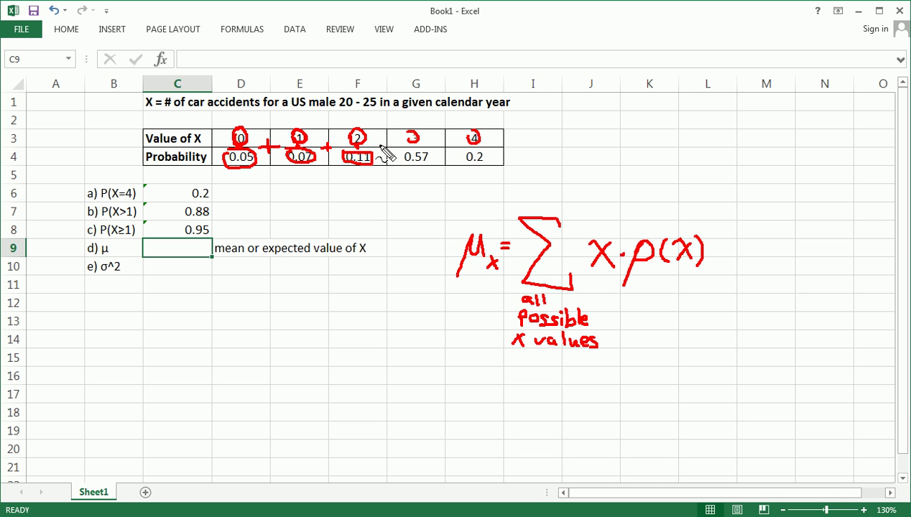
mouse_move(388, 141)
mouse_down()
mouse_move(389, 153)
mouse_move(396, 147)
mouse_up()
drag(421, 246, 448, 246)
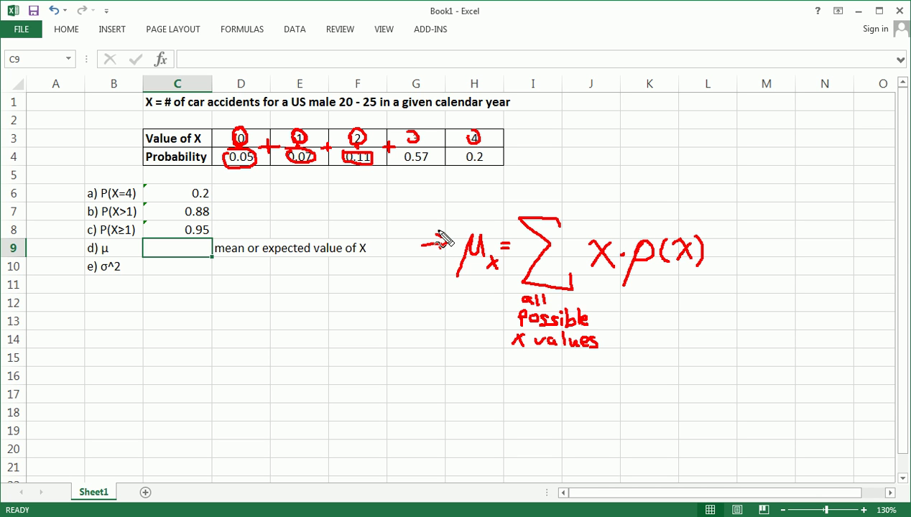
key(Escape)
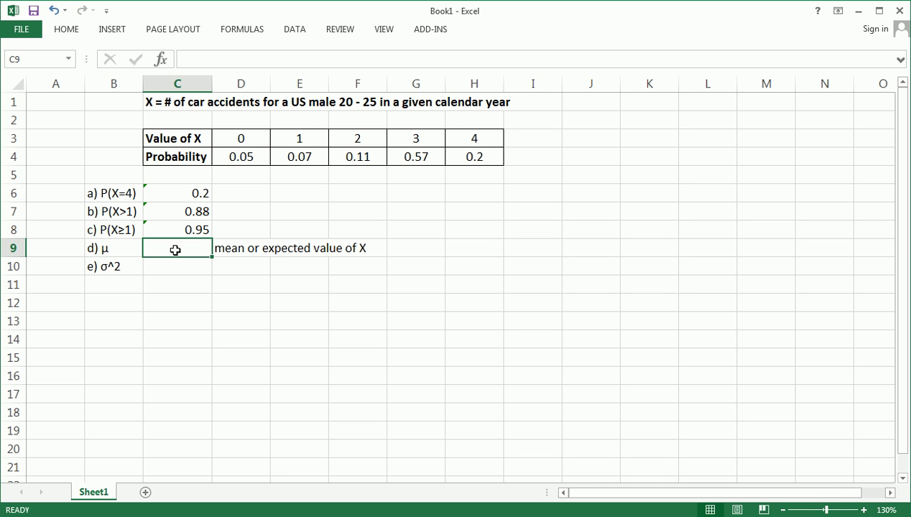
Start the mean formula in C9 as =D3*D4+E3*E4+F3*F4.
text(=)
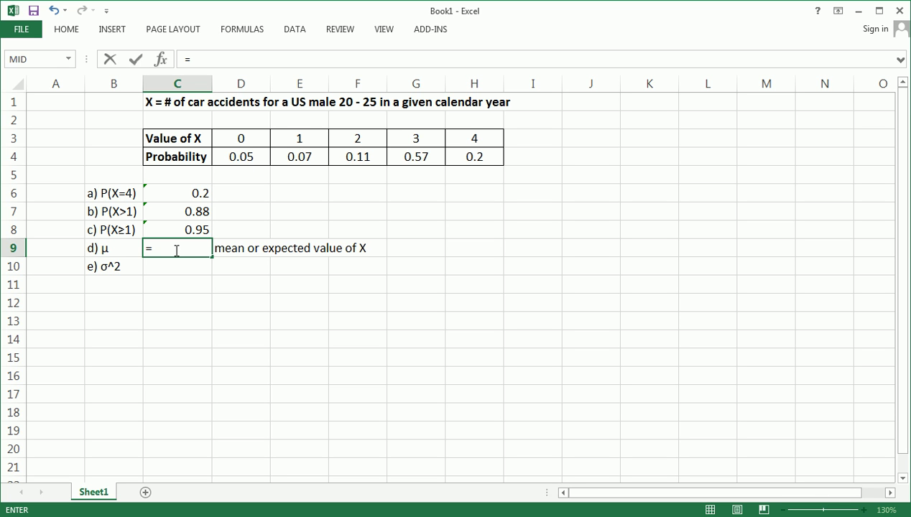
click(241, 139)
text(*)
click(255, 159)
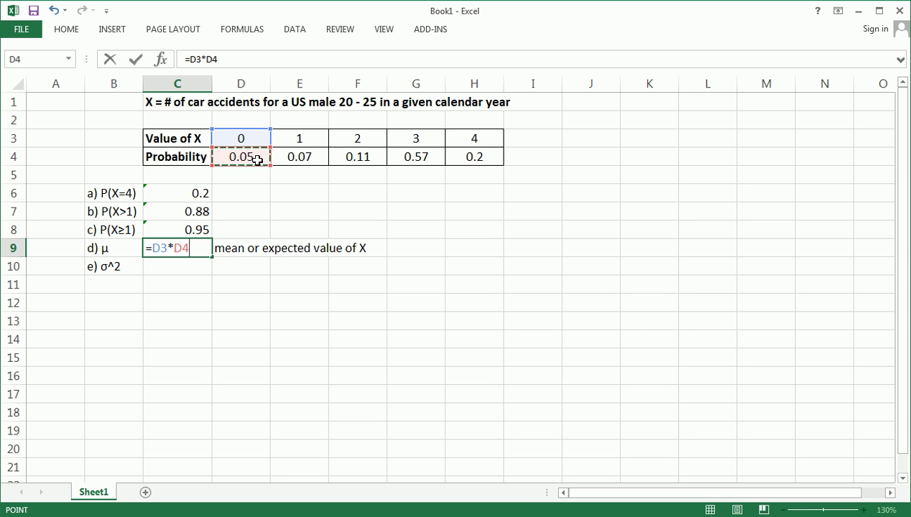
text(+)
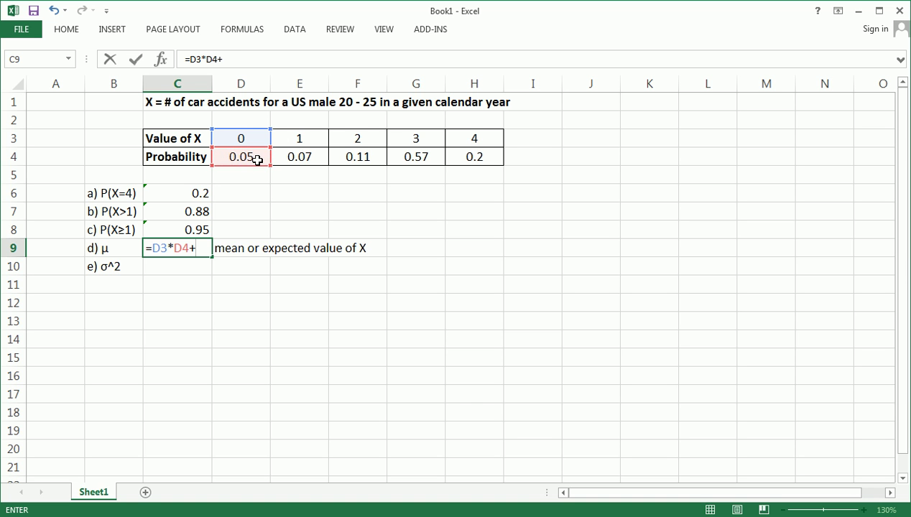
click(302, 135)
text(*)
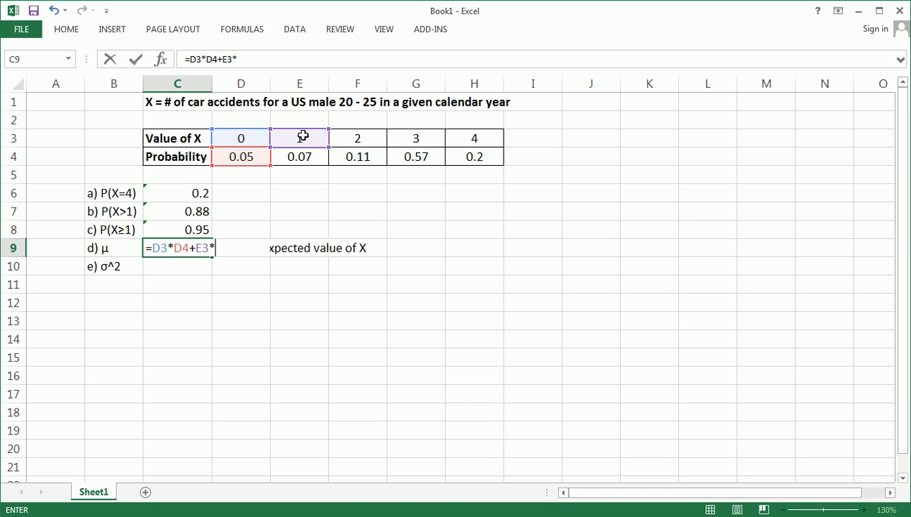
click(301, 155)
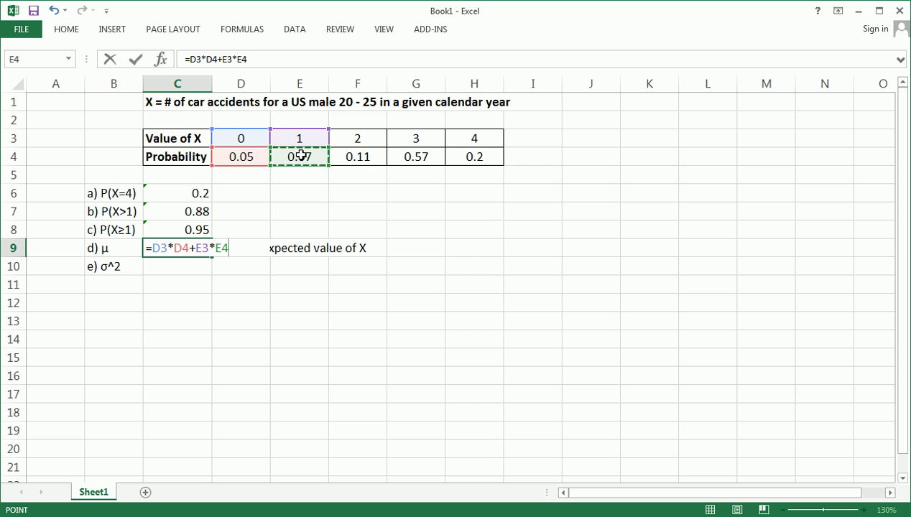
text(+)
click(346, 135)
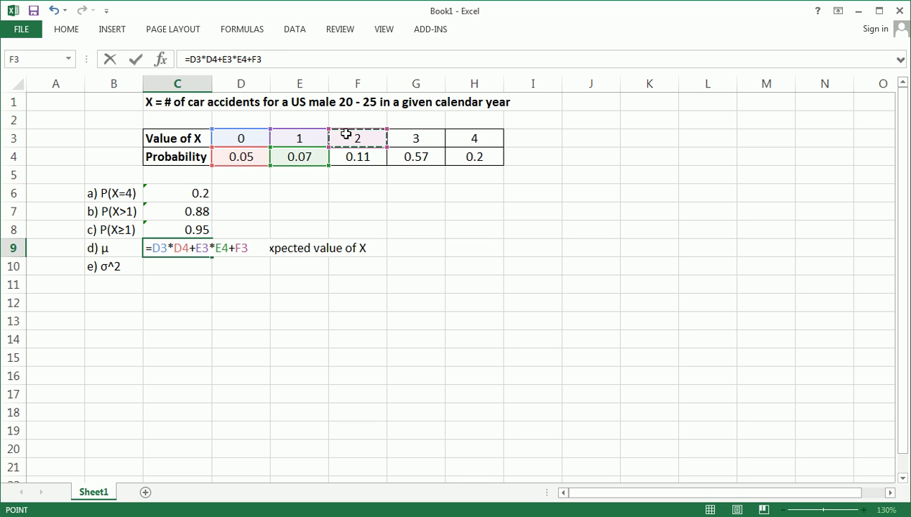
text(*)
click(358, 154)
Append +G3*G4+H3*H4 and commit so C9 shows the mean 2.8.
text(+)
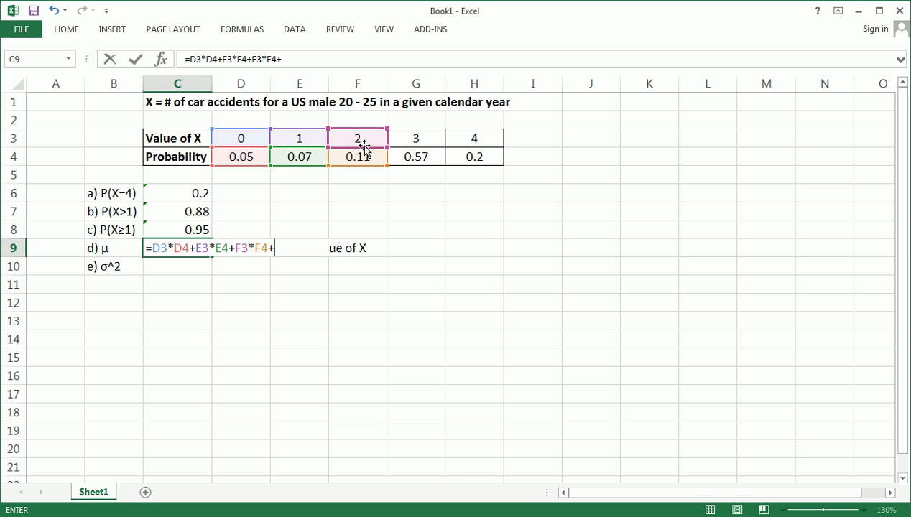
click(404, 137)
text(*)
click(418, 156)
text(+)
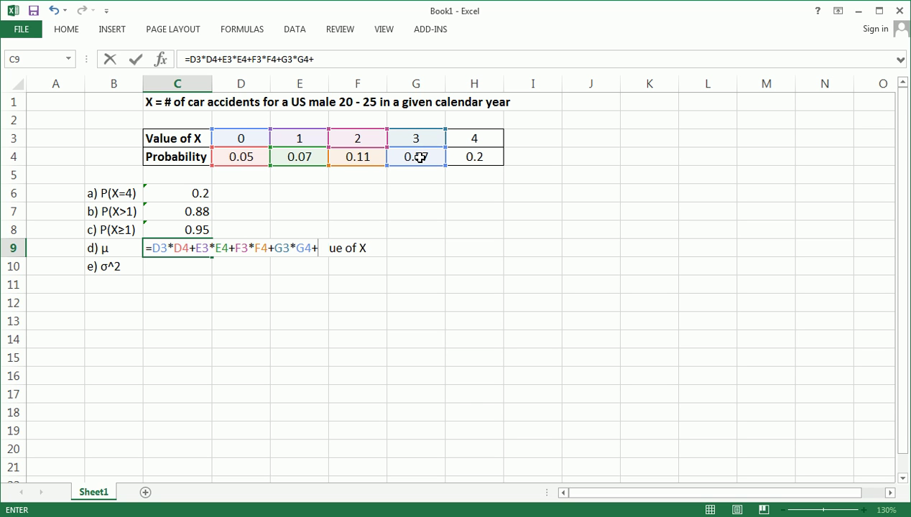
click(461, 139)
text(*)
click(476, 157)
key(Return)
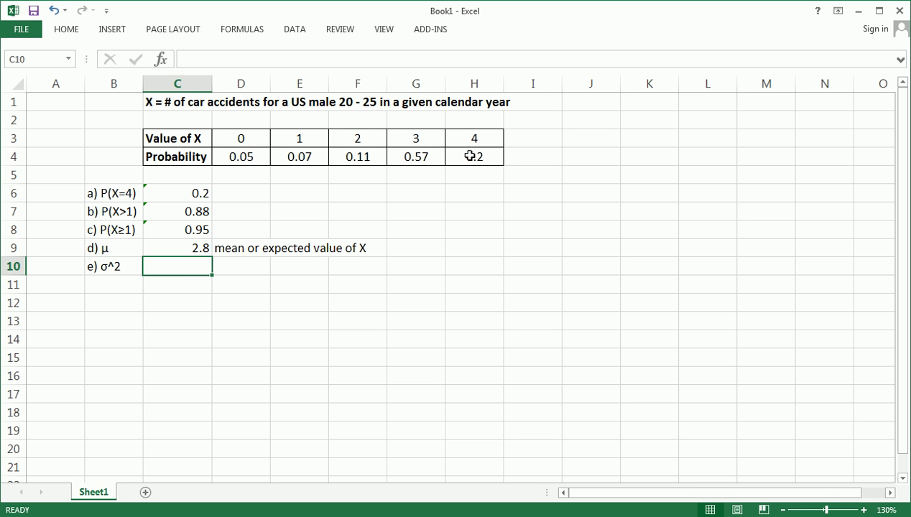
drag(209, 139, 456, 137)
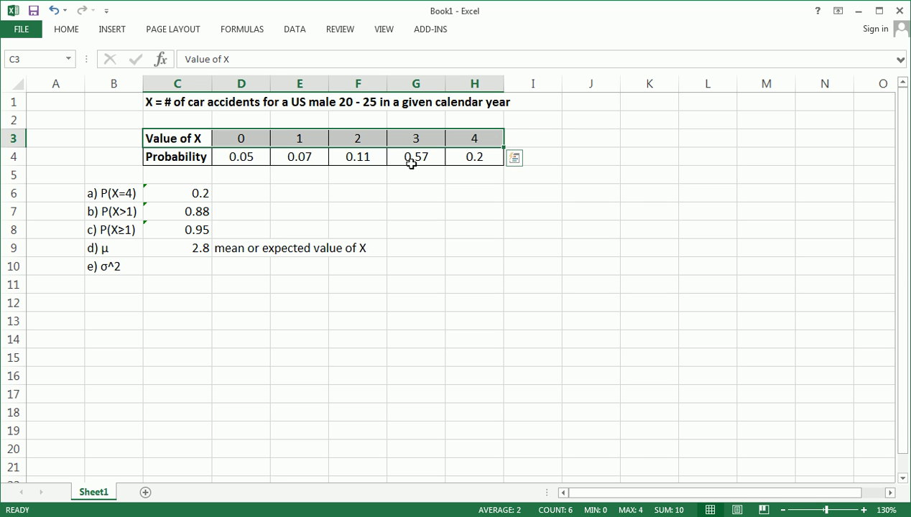
click(181, 255)
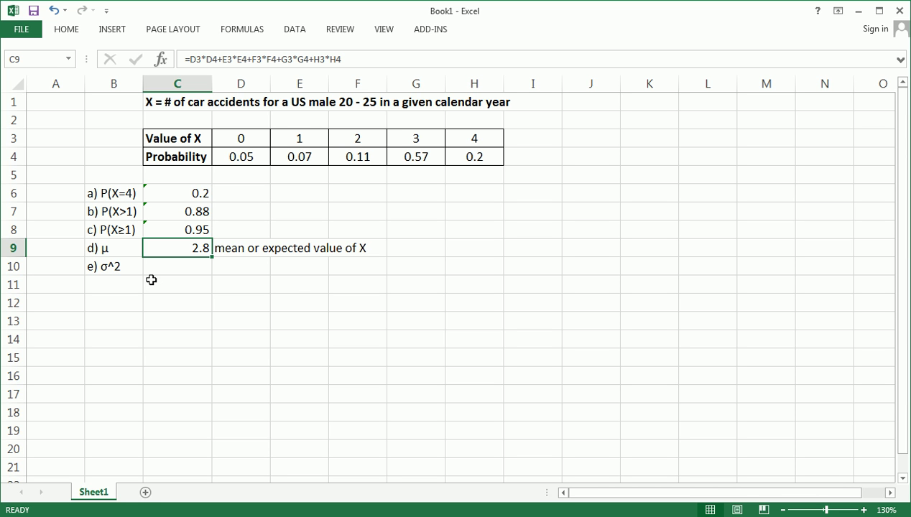
drag(206, 147, 449, 140)
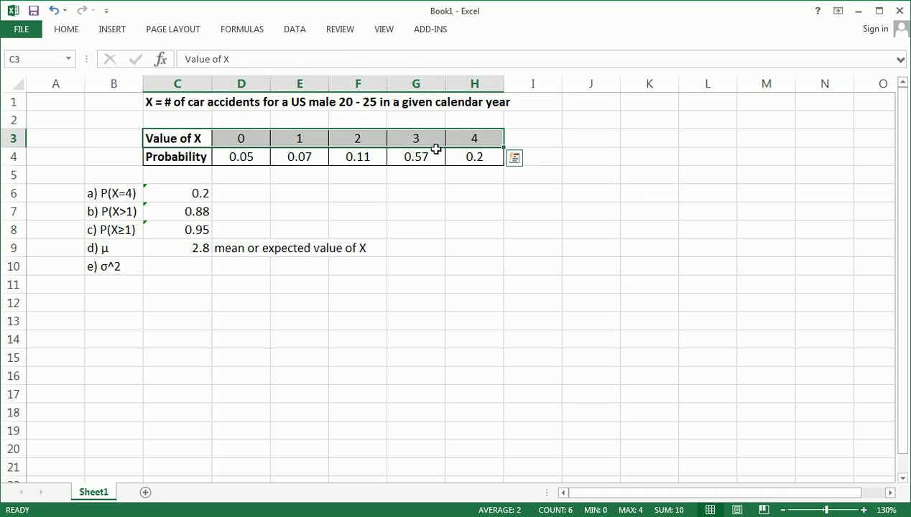
click(199, 252)
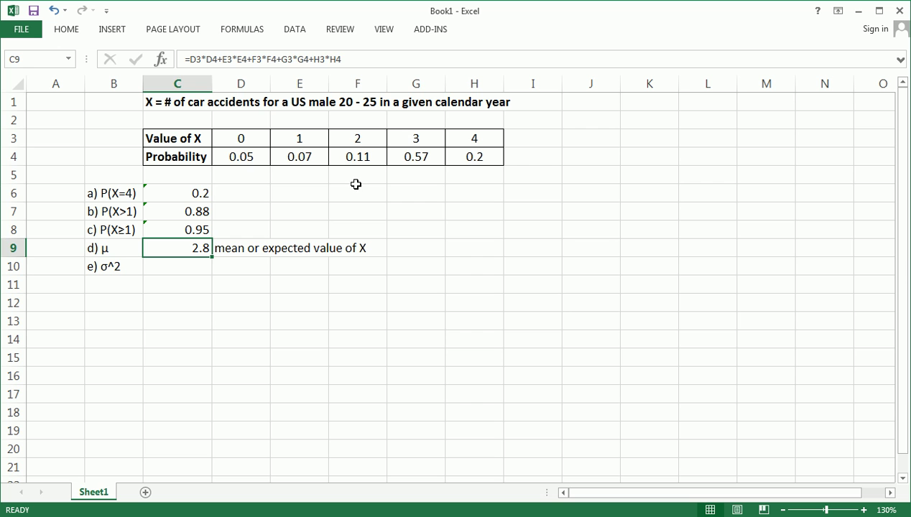
drag(382, 138, 405, 139)
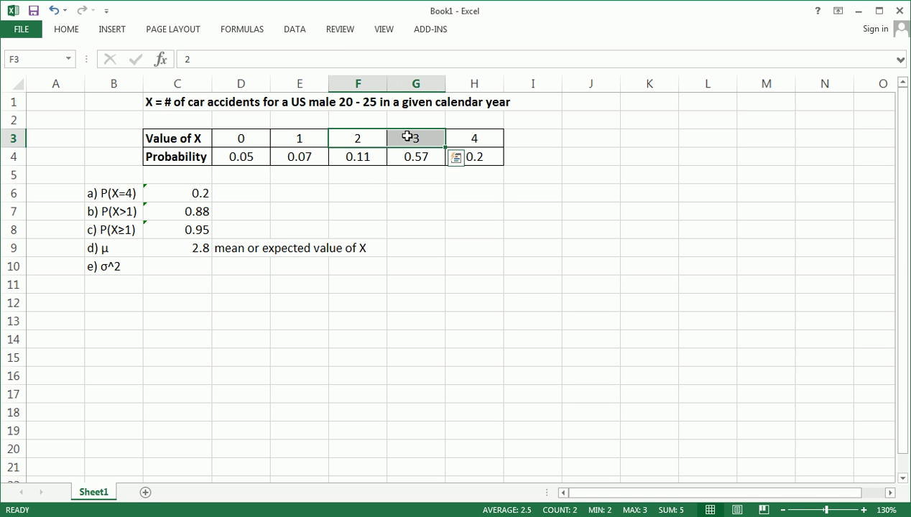
click(399, 138)
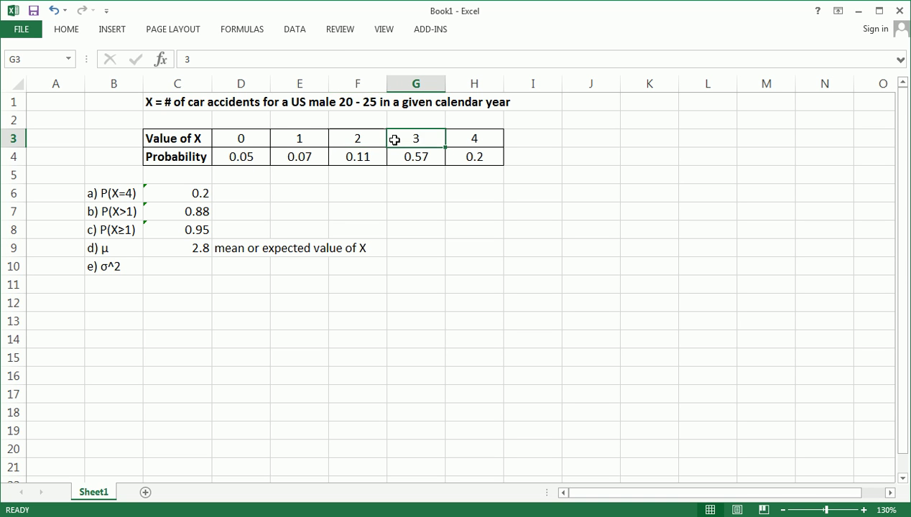
click(196, 251)
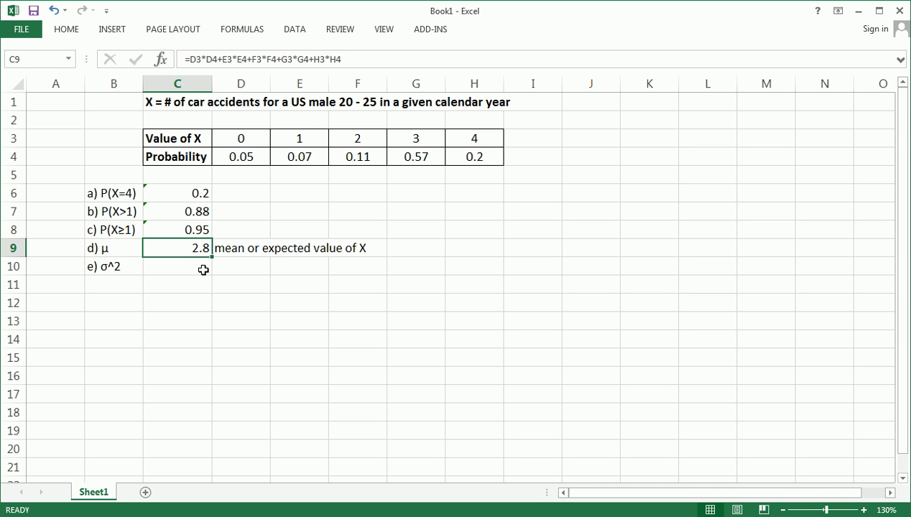
click(204, 266)
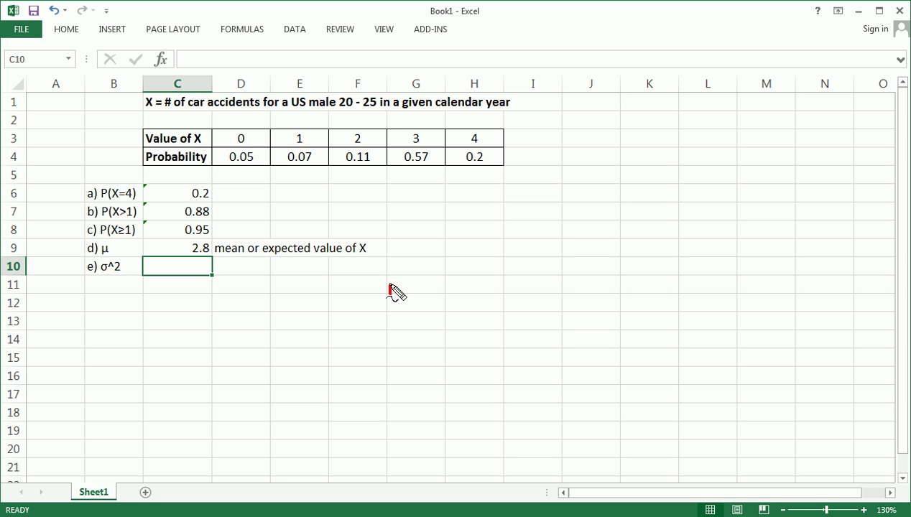
Draw a red Σ below the table with 'all x-values' written beneath it.
mouse_move(388, 285)
mouse_down()
mouse_move(336, 289)
mouse_move(363, 329)
mouse_move(327, 353)
mouse_move(389, 362)
mouse_move(390, 351)
mouse_up()
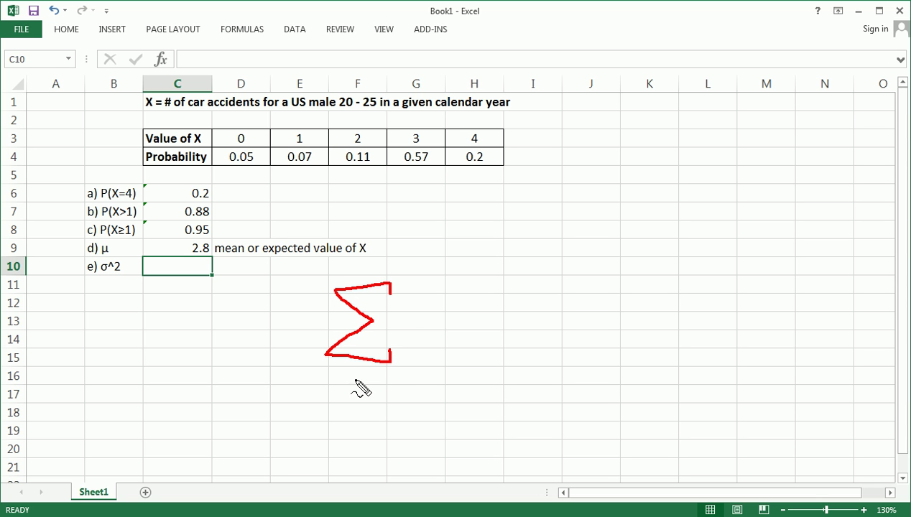
mouse_move(320, 371)
mouse_down()
mouse_move(347, 376)
mouse_move(325, 386)
mouse_move(347, 395)
mouse_move(401, 399)
mouse_up()
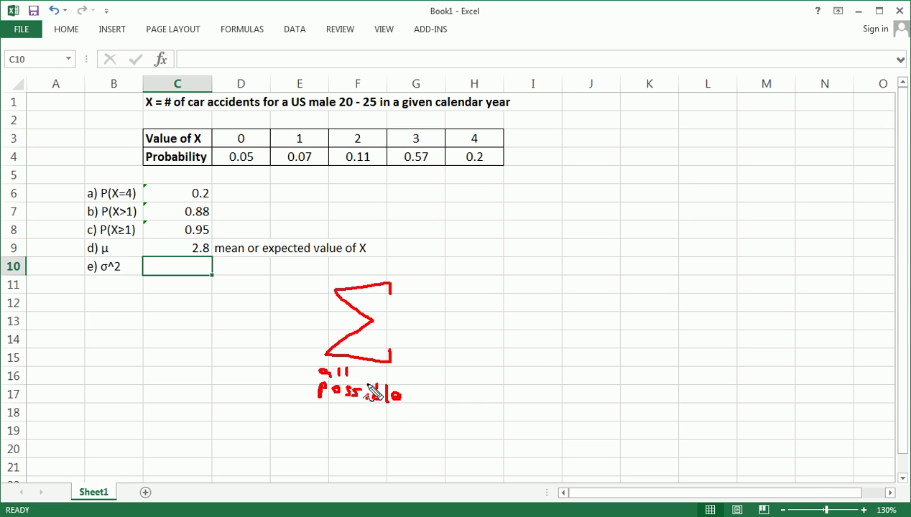
mouse_move(313, 406)
mouse_down()
mouse_move(323, 417)
mouse_move(313, 417)
mouse_move(359, 408)
mouse_move(358, 418)
mouse_move(380, 420)
mouse_move(384, 412)
mouse_move(395, 425)
mouse_up()
Ink the bracketed (X−μ) after the Σ, circling the 0 in D3 and the mean 2.8 in C9.
drag(423, 304, 412, 348)
mouse_move(509, 304)
mouse_down()
mouse_move(532, 325)
mouse_move(514, 350)
mouse_up()
mouse_move(429, 315)
mouse_down()
mouse_move(449, 339)
mouse_move(429, 346)
mouse_up()
mouse_move(237, 140)
mouse_down()
mouse_move(253, 136)
mouse_move(237, 144)
mouse_move(244, 131)
mouse_up()
mouse_move(455, 328)
mouse_down()
mouse_move(486, 321)
mouse_move(495, 336)
mouse_move(507, 316)
mouse_move(508, 338)
mouse_up()
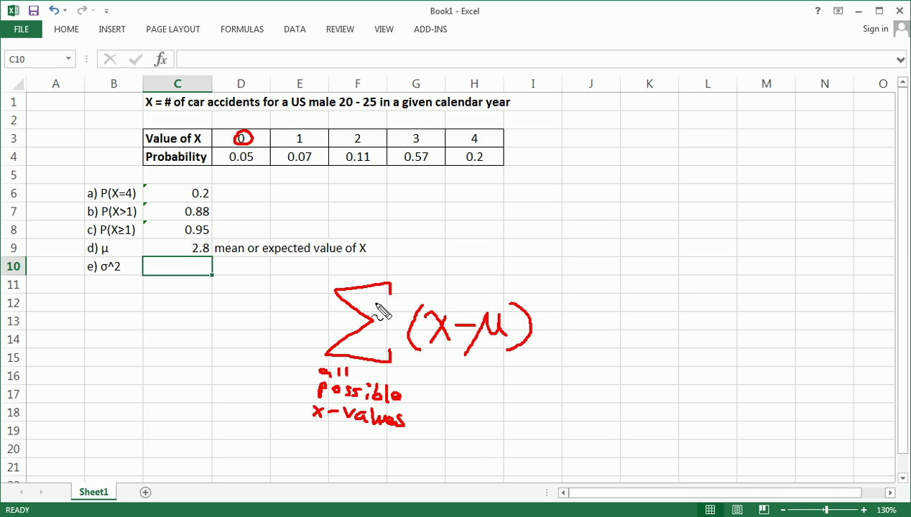
mouse_move(186, 255)
mouse_down()
mouse_move(217, 247)
mouse_move(209, 260)
mouse_move(189, 259)
mouse_move(193, 241)
mouse_up()
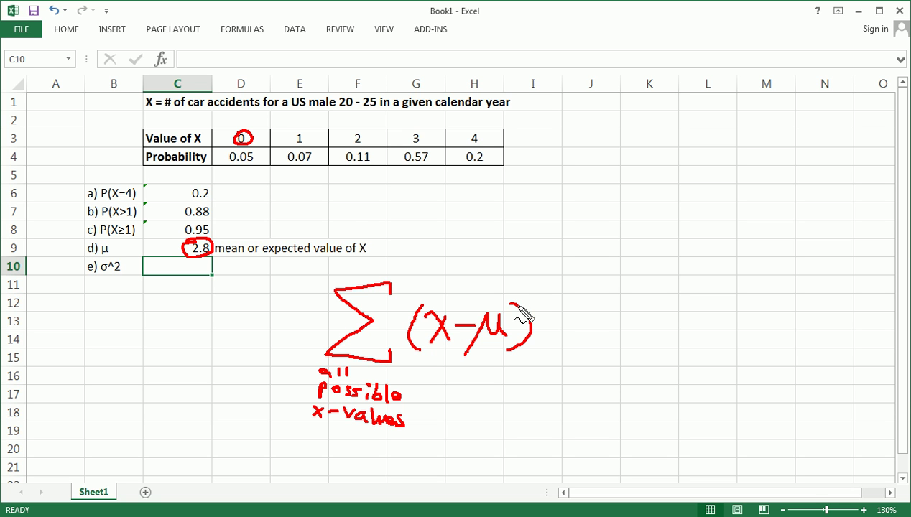
Square the (X−μ) term in ink and circle the X values 1 to 4.
drag(518, 289, 526, 296)
drag(301, 132, 298, 133)
drag(360, 130, 415, 129)
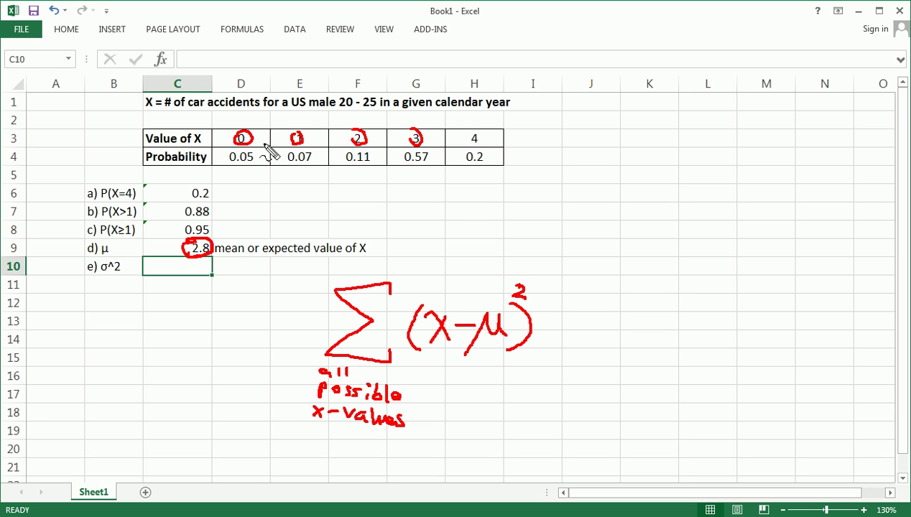
mouse_move(471, 131)
mouse_down()
mouse_move(480, 152)
mouse_move(461, 141)
mouse_up()
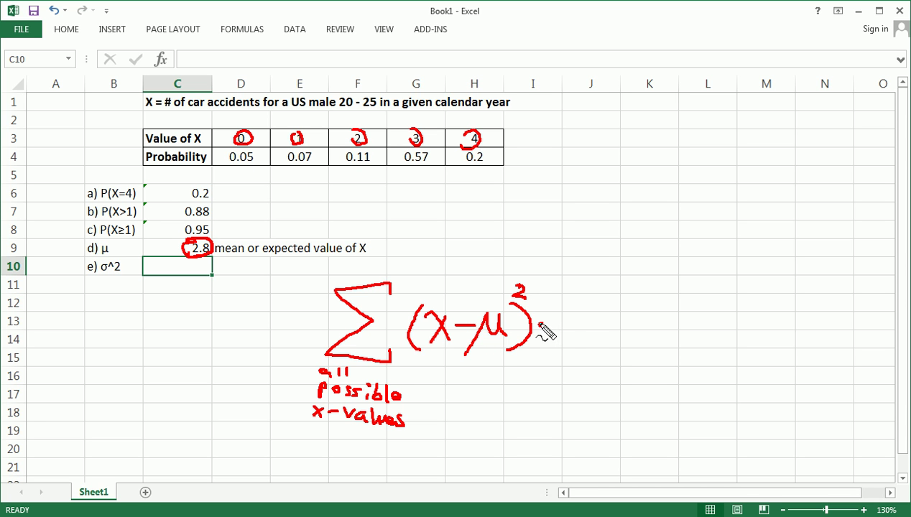
Add p(X), write 'σ =' on the left, subscript μ with x, and circle the title X.
drag(561, 322, 544, 353)
mouse_move(564, 324)
mouse_down()
mouse_move(579, 318)
mouse_move(569, 337)
mouse_move(563, 329)
mouse_move(620, 334)
mouse_move(605, 334)
mouse_up()
drag(626, 306, 627, 348)
mouse_move(284, 314)
mouse_down()
mouse_move(308, 315)
mouse_move(309, 324)
mouse_up()
mouse_move(223, 312)
mouse_down()
mouse_move(188, 311)
mouse_move(186, 332)
mouse_move(203, 317)
mouse_move(192, 310)
mouse_move(234, 304)
mouse_move(208, 342)
mouse_up()
drag(507, 329, 514, 335)
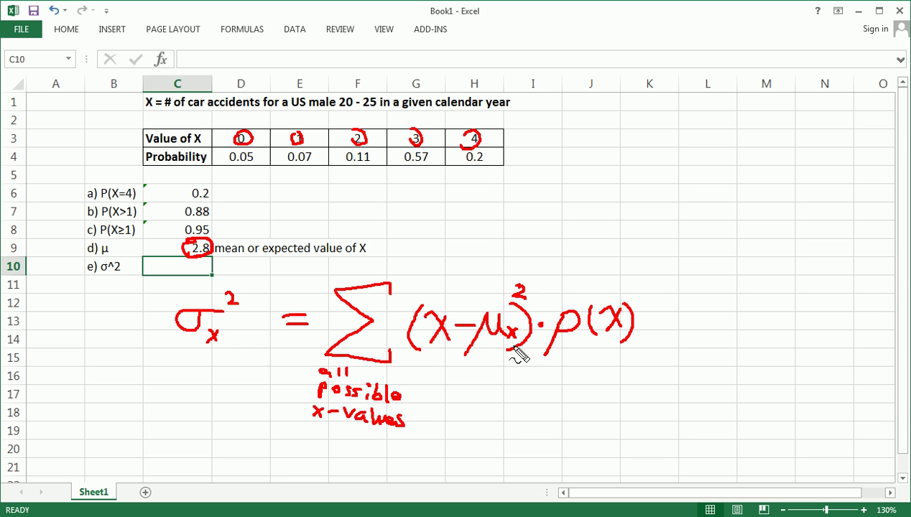
mouse_move(147, 99)
mouse_down()
mouse_move(162, 101)
mouse_move(162, 115)
mouse_move(144, 117)
mouse_up()
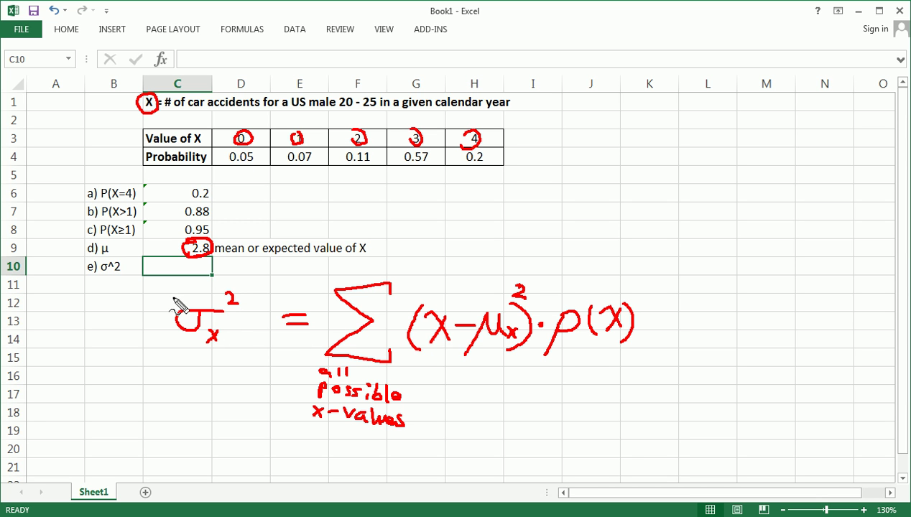
drag(174, 311, 175, 308)
Clear the red ink and start C10 with =(D3-C9)^2*D4+(E3-C9)^2*E4.
key(Escape)
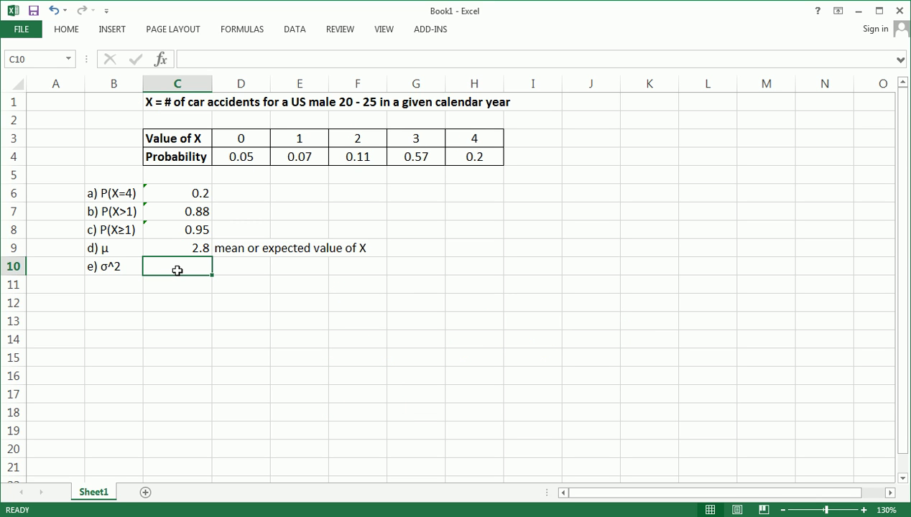
text(=()
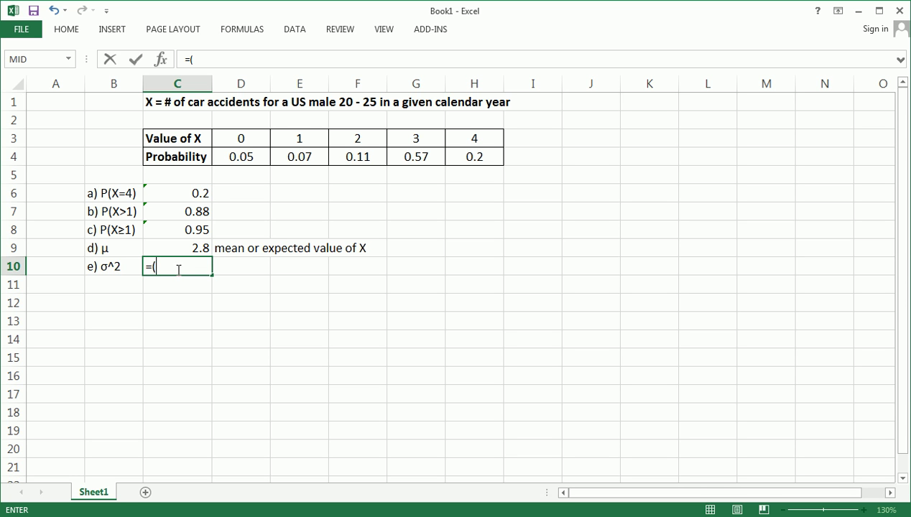
click(238, 141)
text(-)
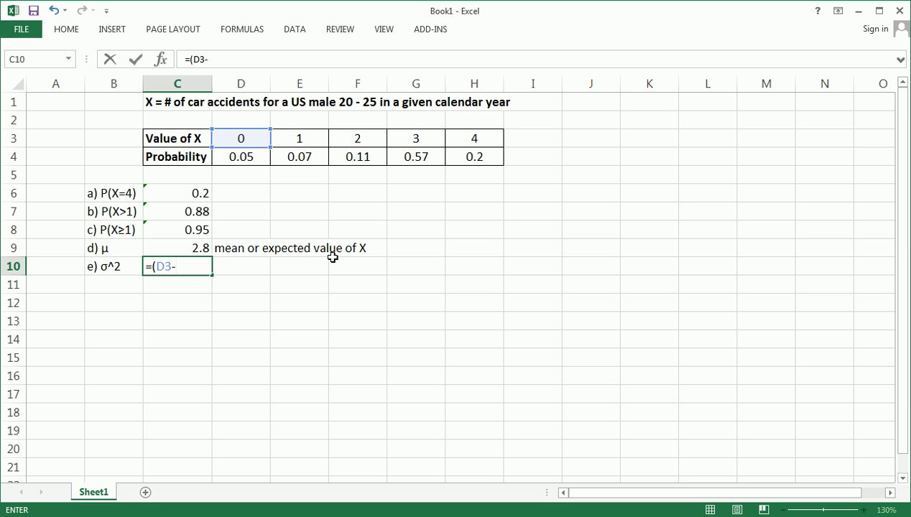
click(197, 249)
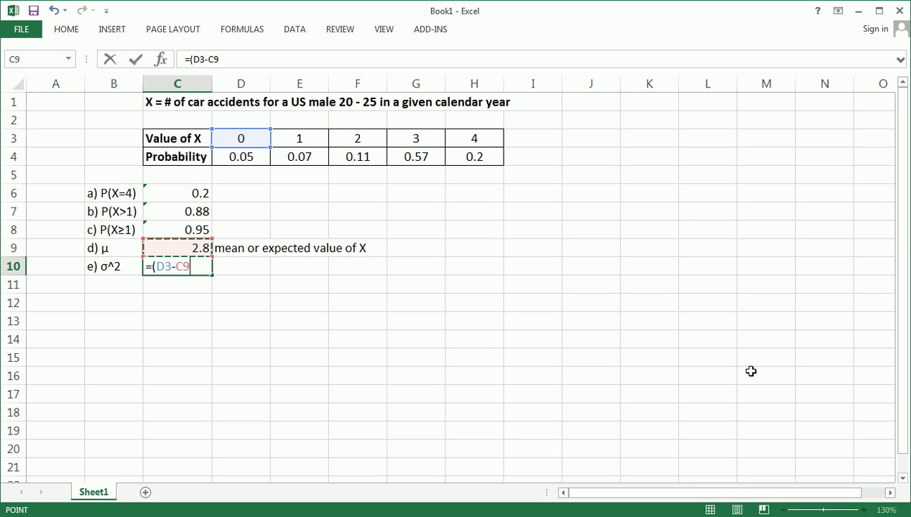
text()^2*)
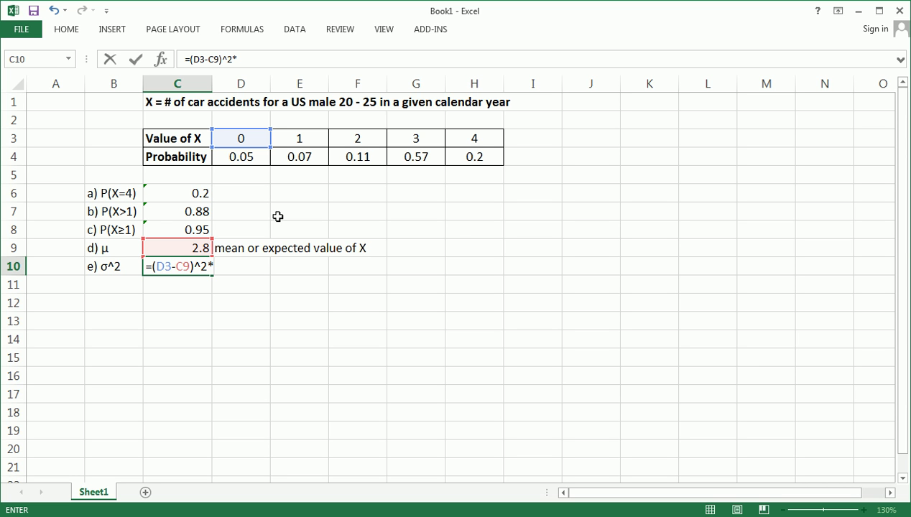
click(245, 160)
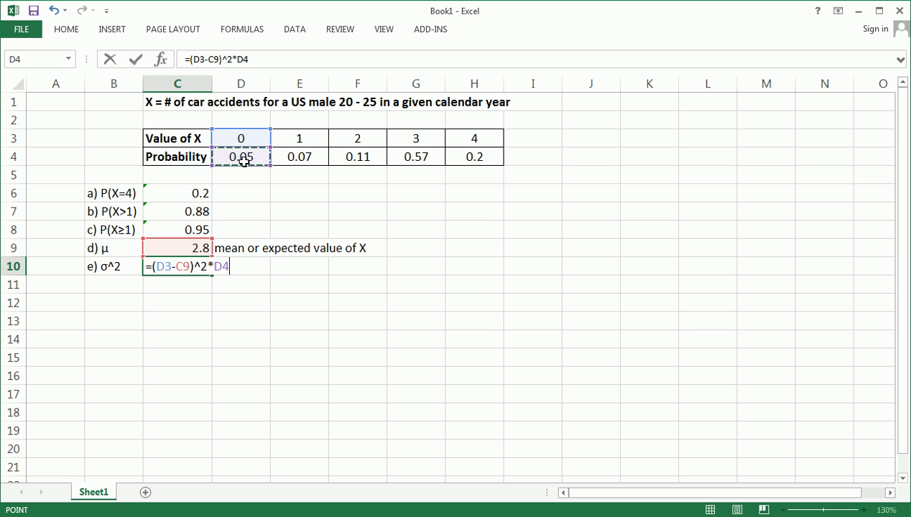
text(+()
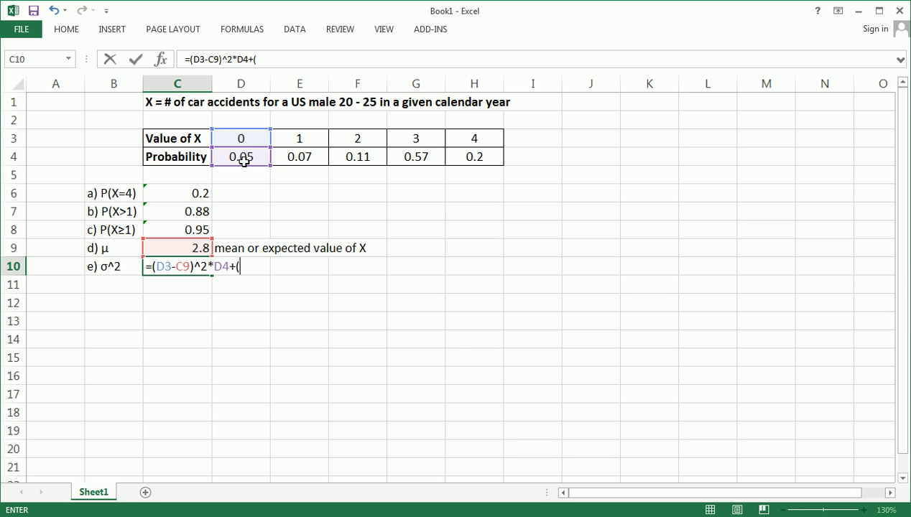
click(299, 140)
text(-)
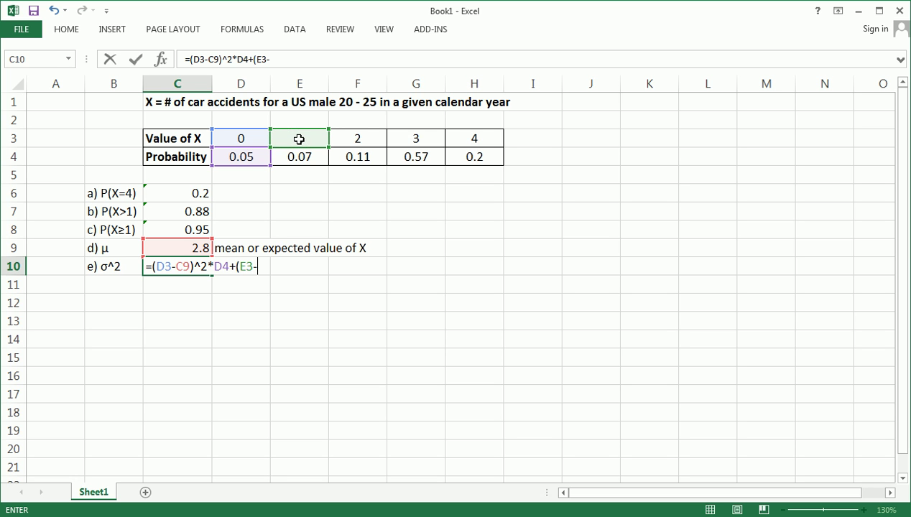
click(202, 246)
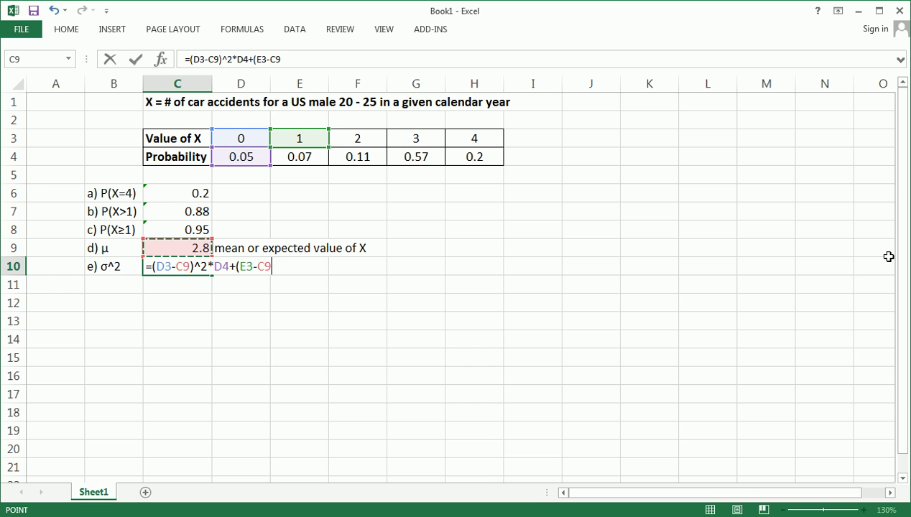
text()^2*)
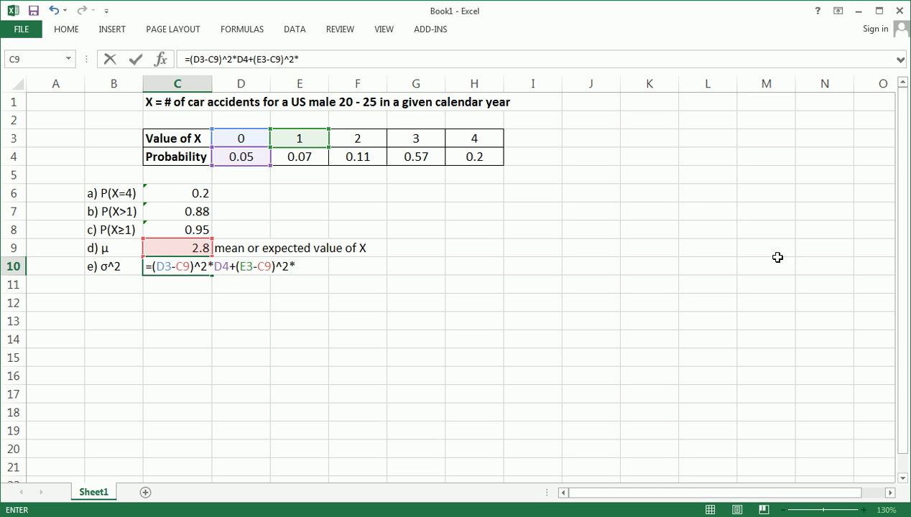
click(307, 160)
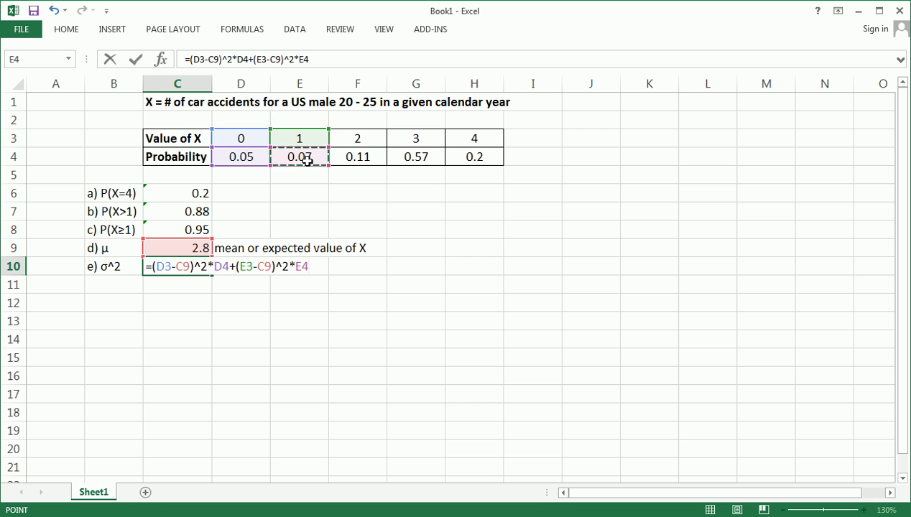
Add the (F3-C9)^2*F4 and (G3-C9)^2*G4 terms to the variance formula.
text(+(F3)
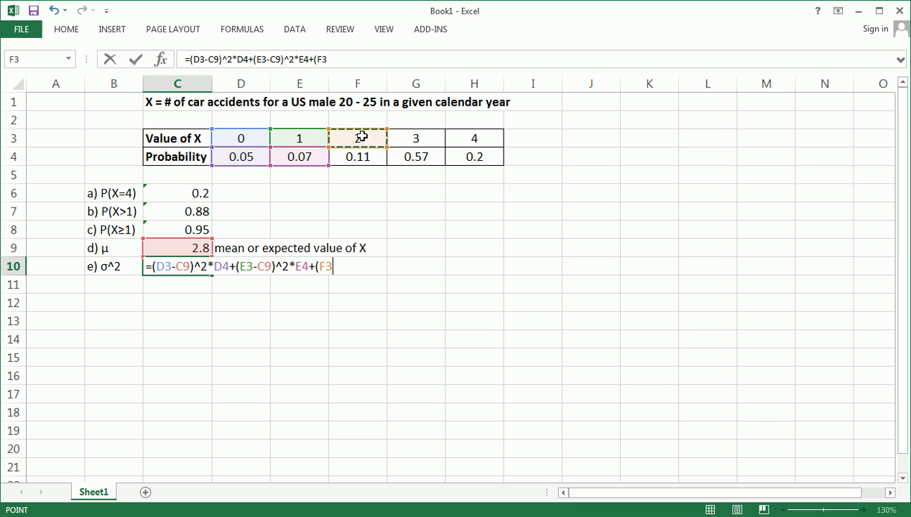
text(-)
click(193, 248)
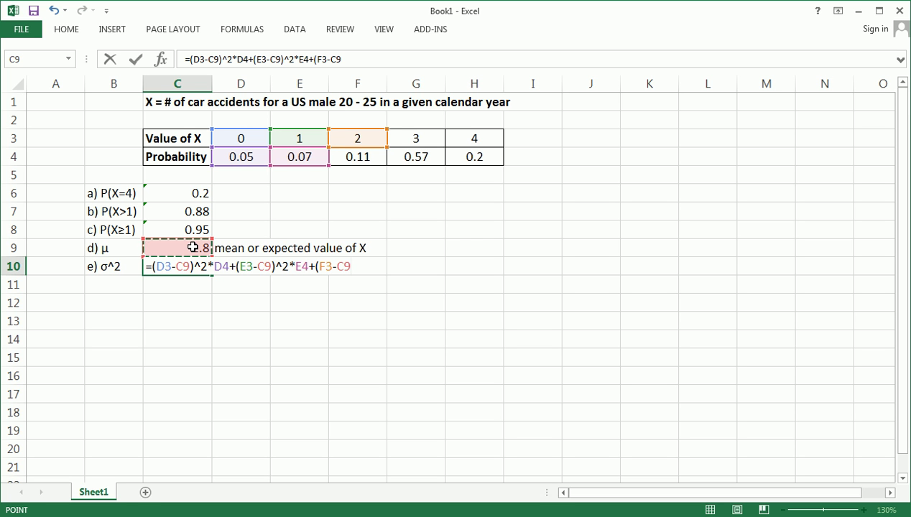
text()^2*)
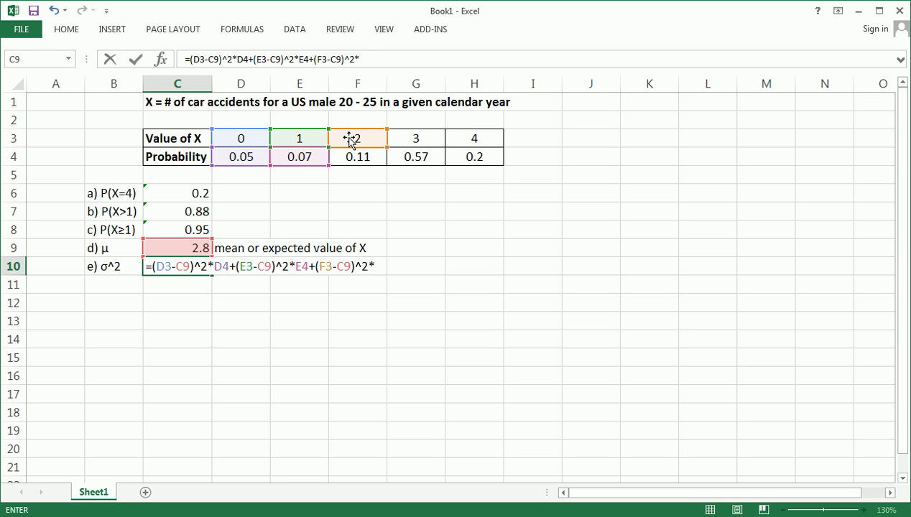
click(355, 162)
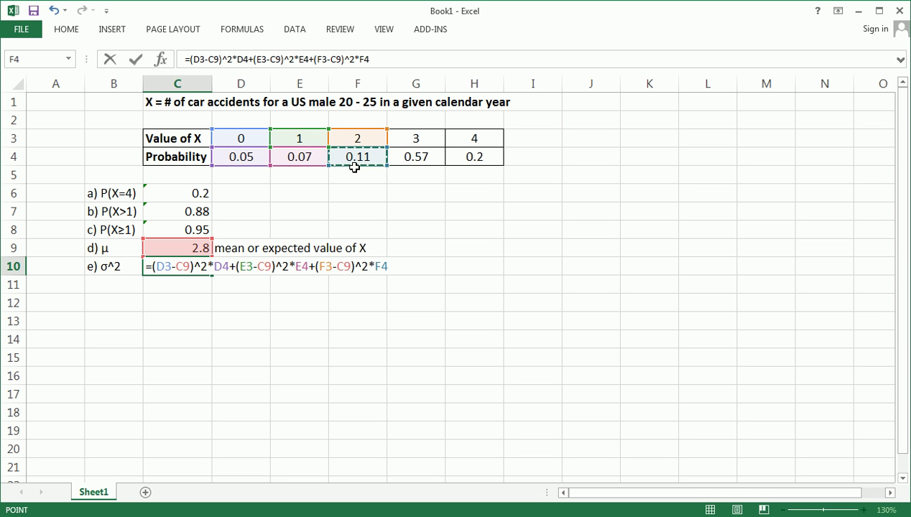
text(+()
click(428, 140)
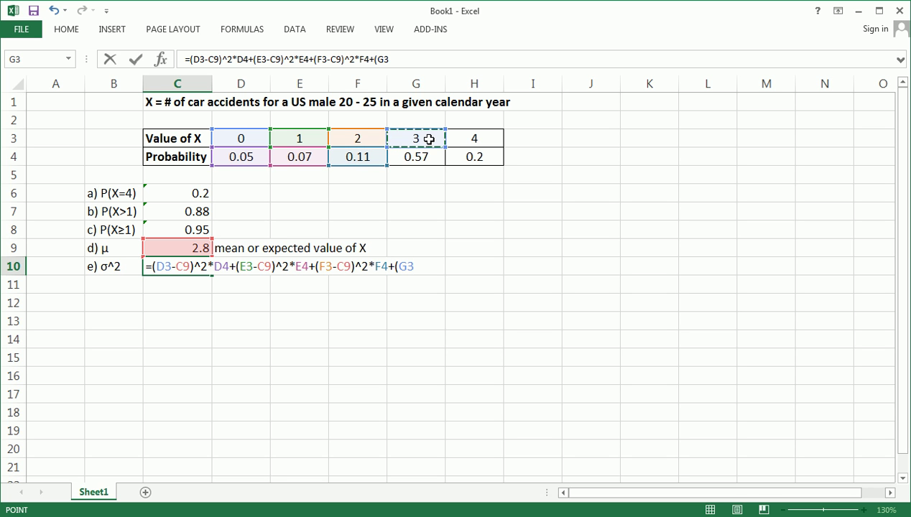
text(-)
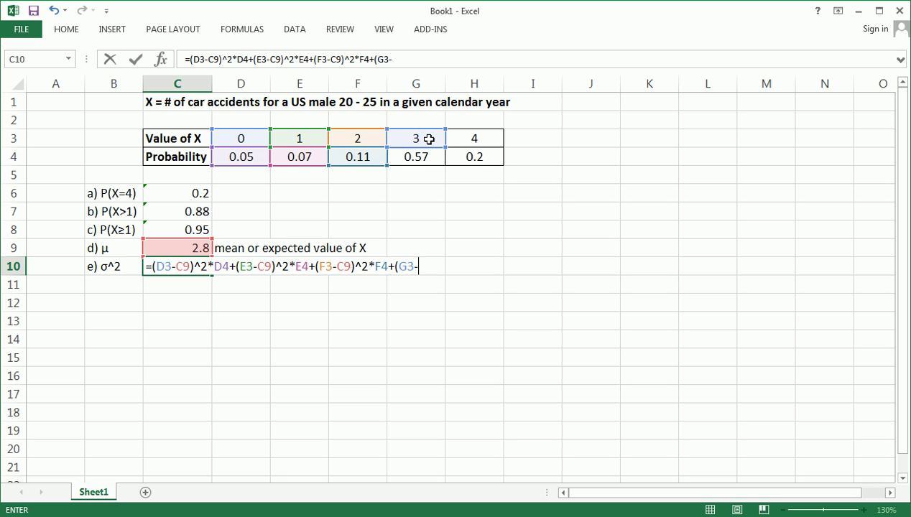
click(192, 247)
text())
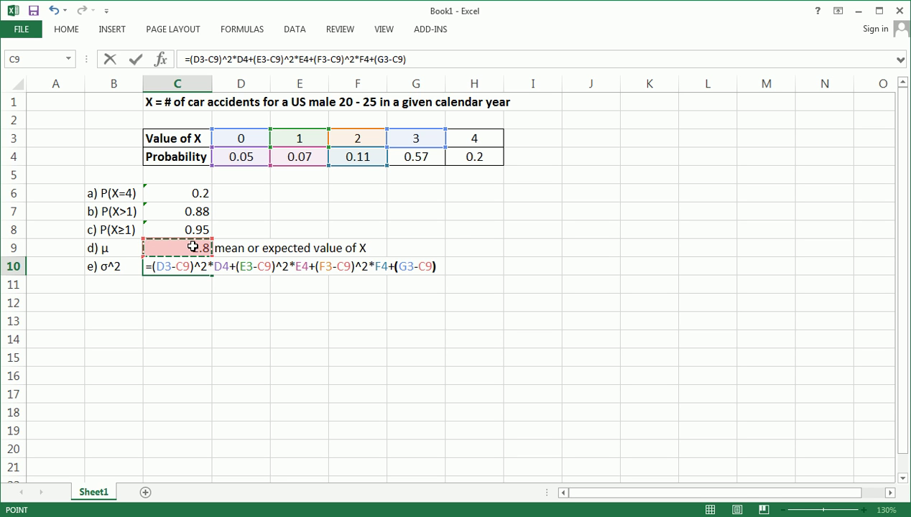
text(^2*)
click(418, 160)
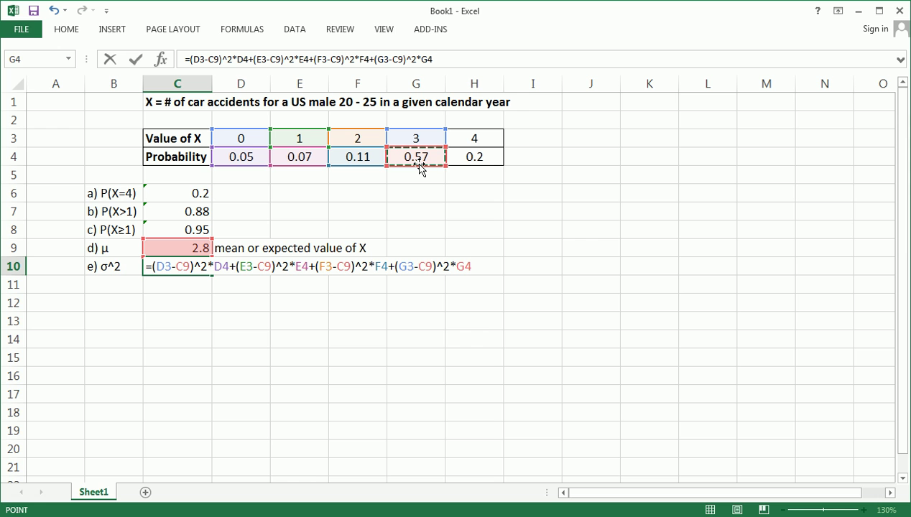
Add the (H3-C9)^2*H4 term and commit, so C10 shows a variance of 1.
text(+()
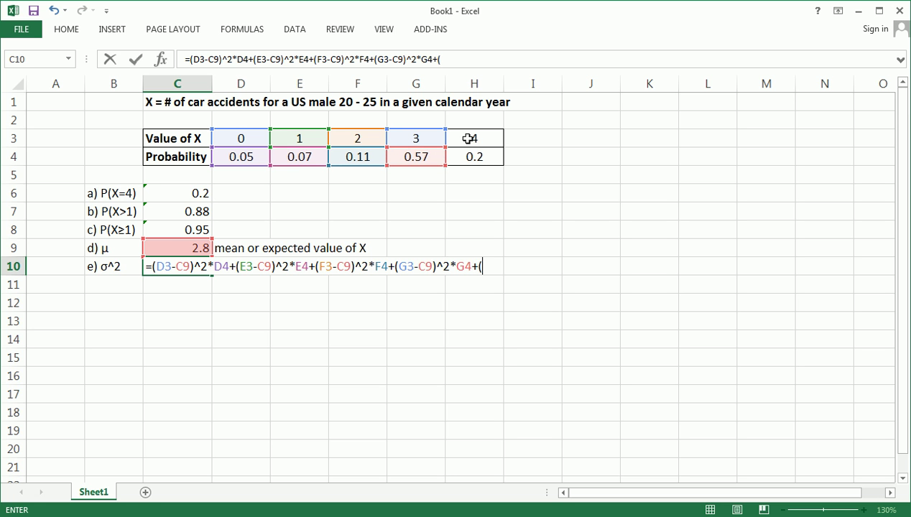
click(467, 138)
text(-)
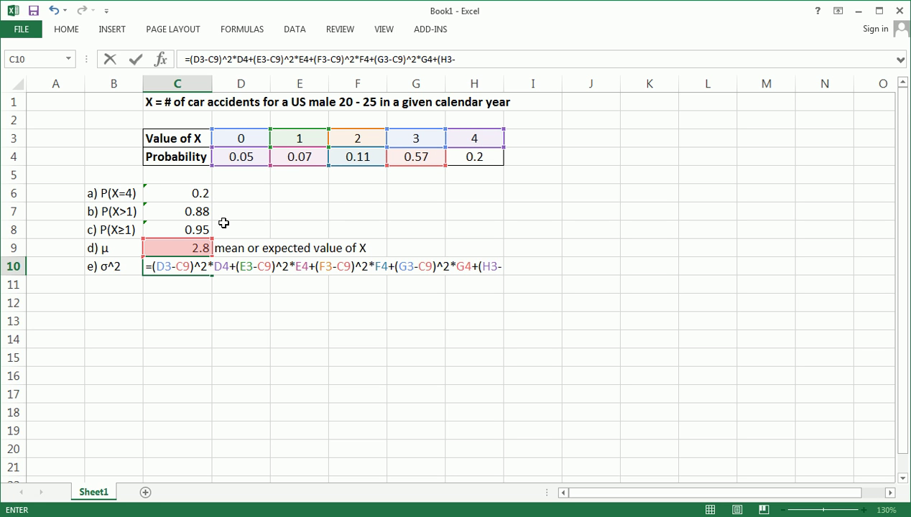
click(201, 245)
text()^)
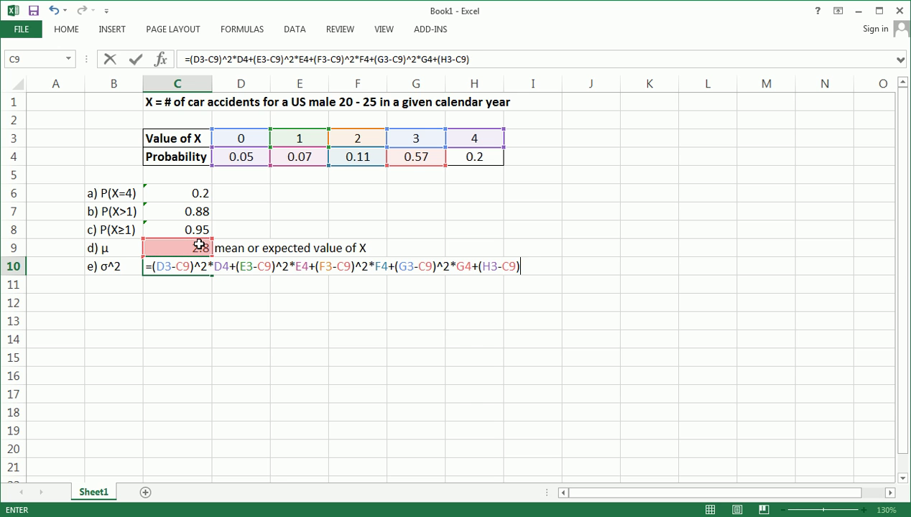
text(2*)
click(488, 157)
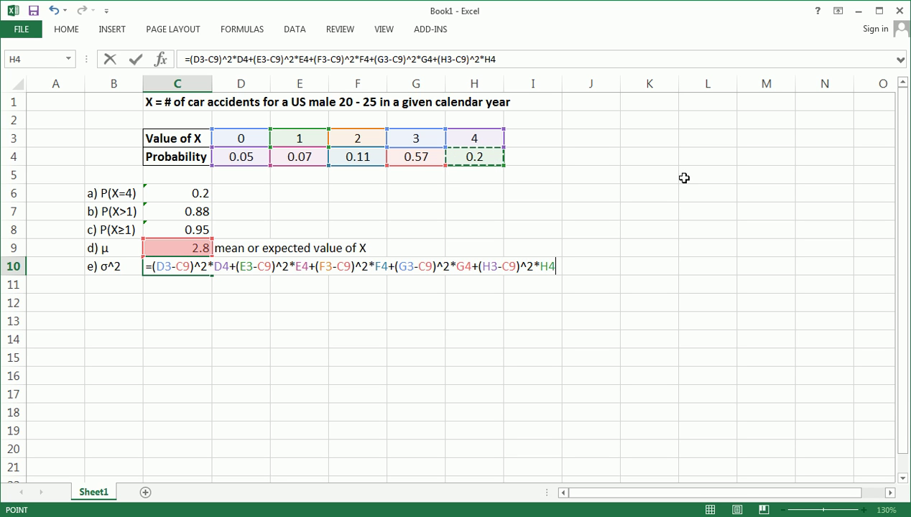
key(Return)
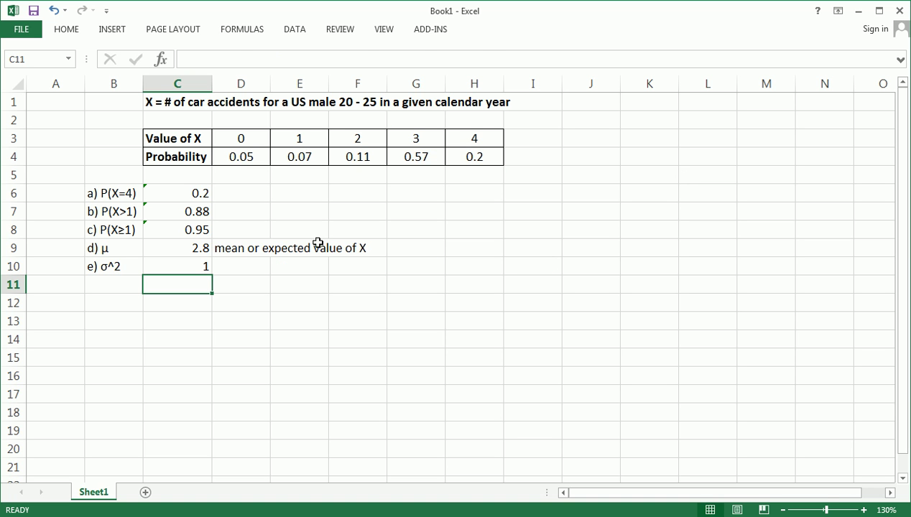
Adjust C10's decimal places on the Home tab until the variance reads 1.0.
click(196, 264)
click(67, 30)
click(465, 76)
click(465, 75)
click(465, 76)
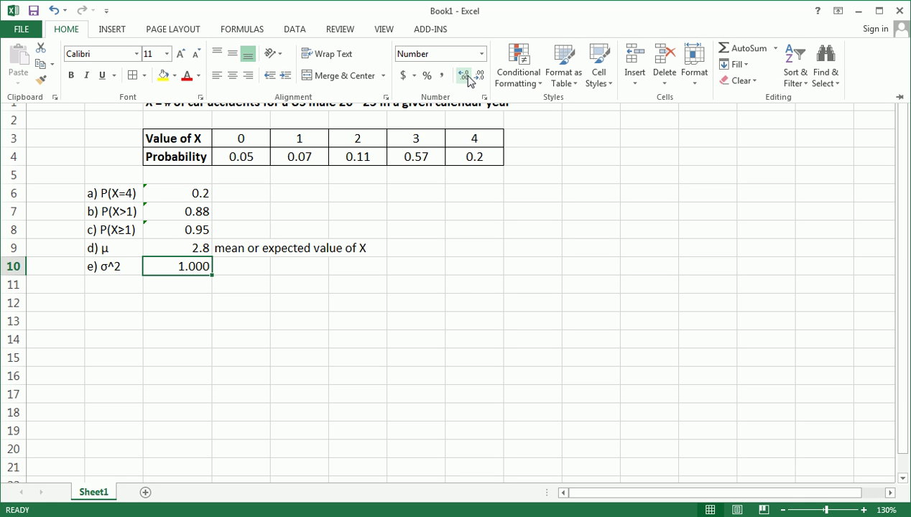
click(477, 76)
click(476, 77)
click(476, 76)
click(463, 76)
Select D12 and C11, then reselect C10 to review its variance formula.
click(410, 301)
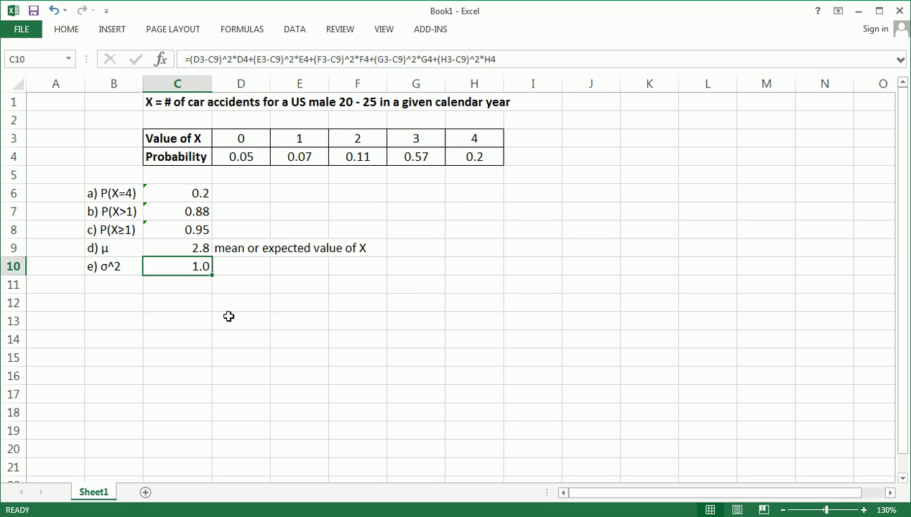
click(269, 305)
click(194, 283)
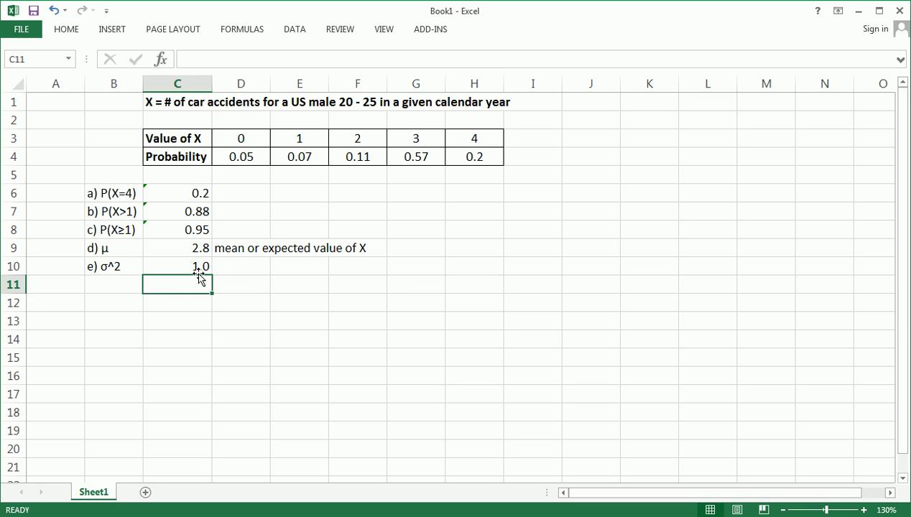
click(199, 267)
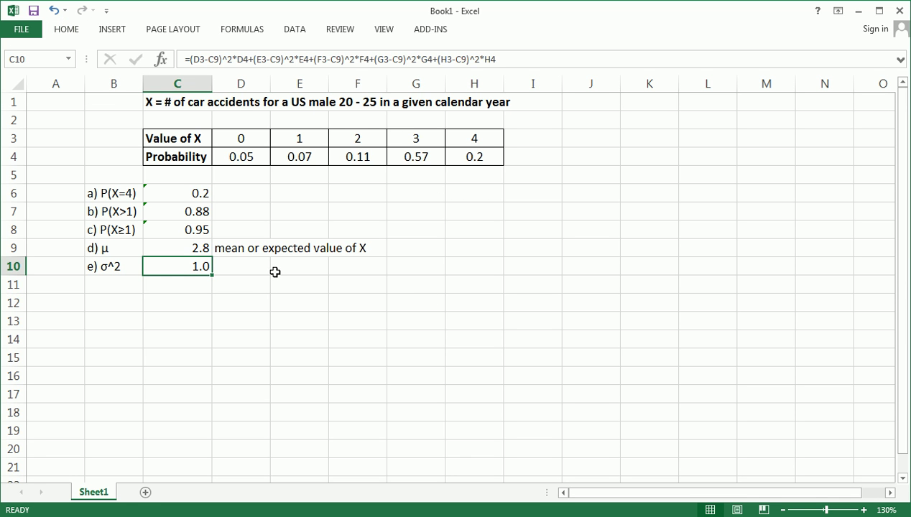
click(191, 281)
click(191, 267)
In the formula bar, wrap the D3, E3 and F3 squared-deviation terms in their own parentheses.
click(225, 55)
text())
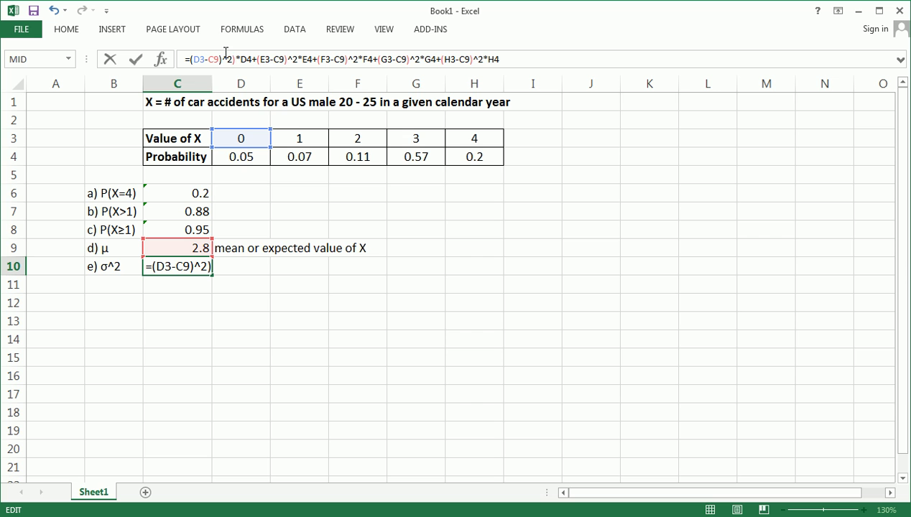
click(189, 58)
text(()
click(262, 56)
text(()
click(307, 62)
text())
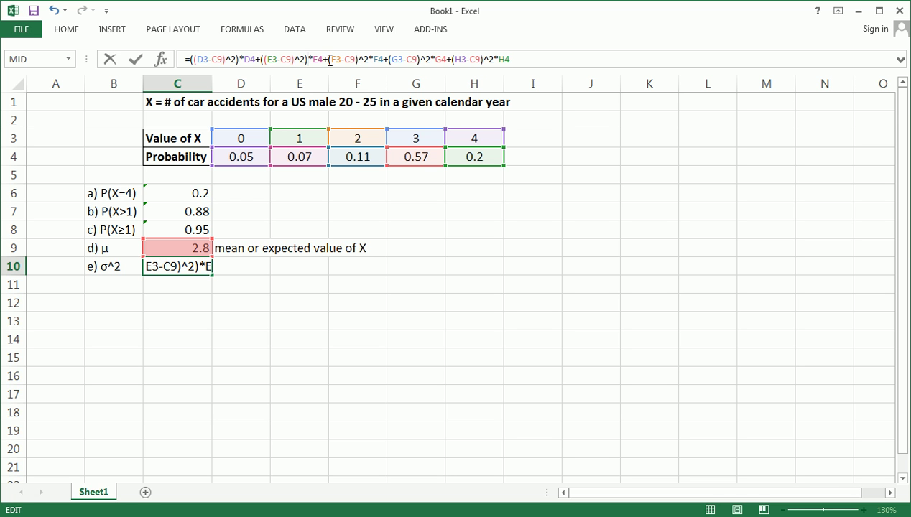
click(329, 61)
text(()
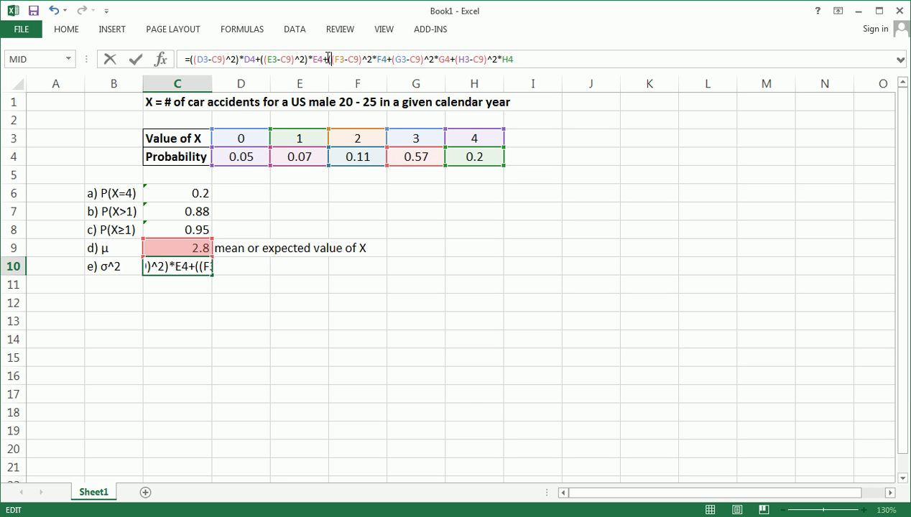
click(374, 61)
text())
Wrap the G3 and H3 squared terms too and commit, keeping C10 at 1.0.
click(397, 61)
text(()
click(440, 58)
text())
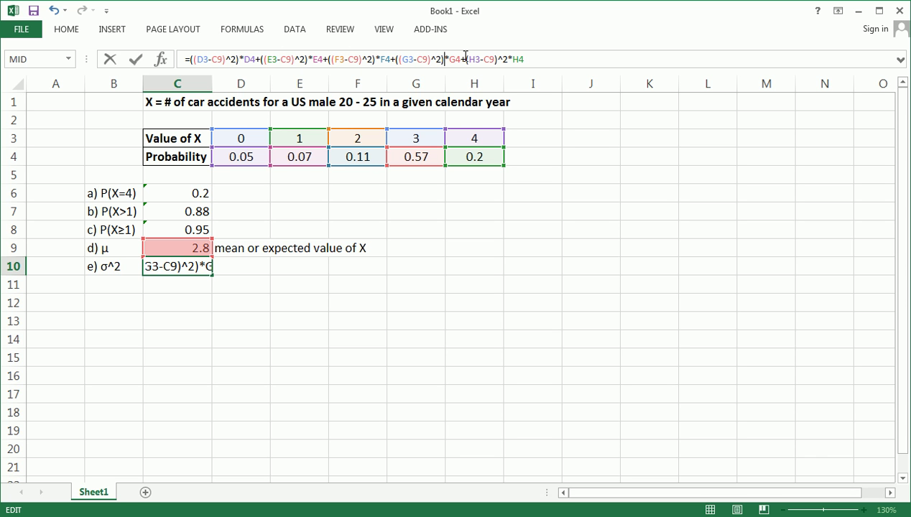
click(464, 58)
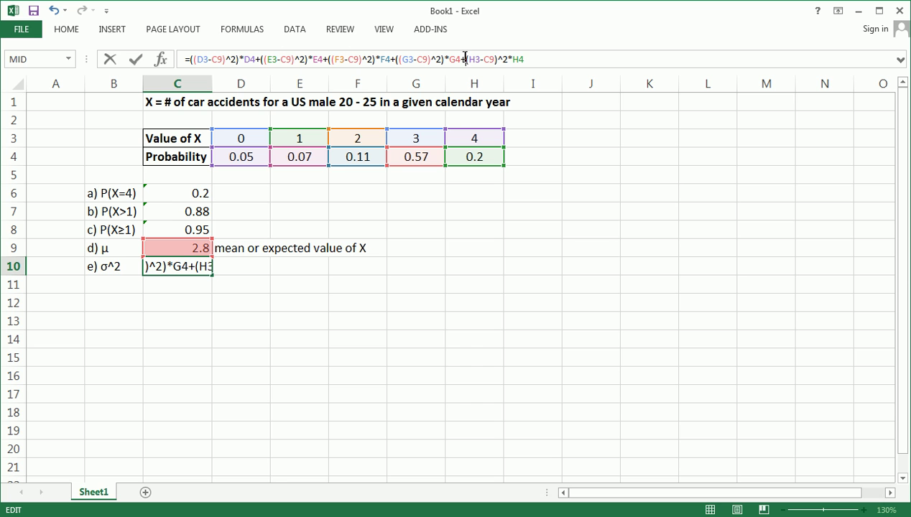
text(()
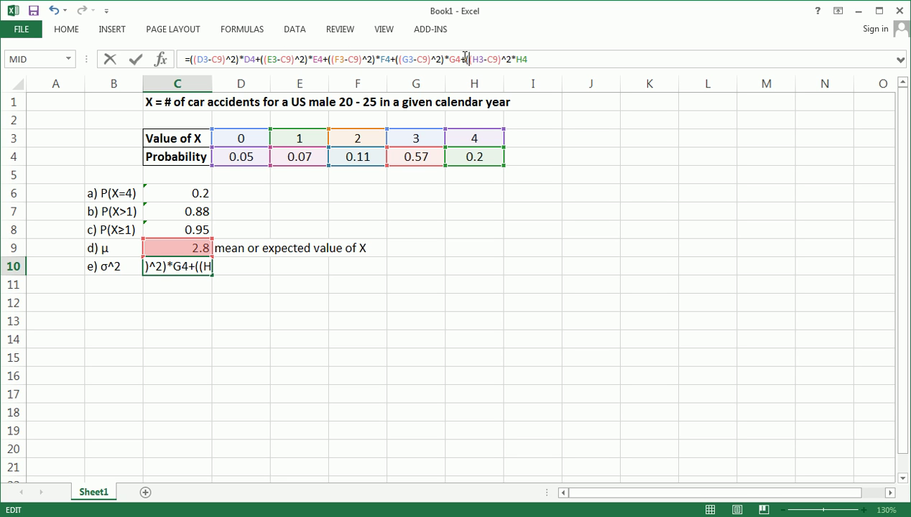
click(512, 60)
text())
key(Return)
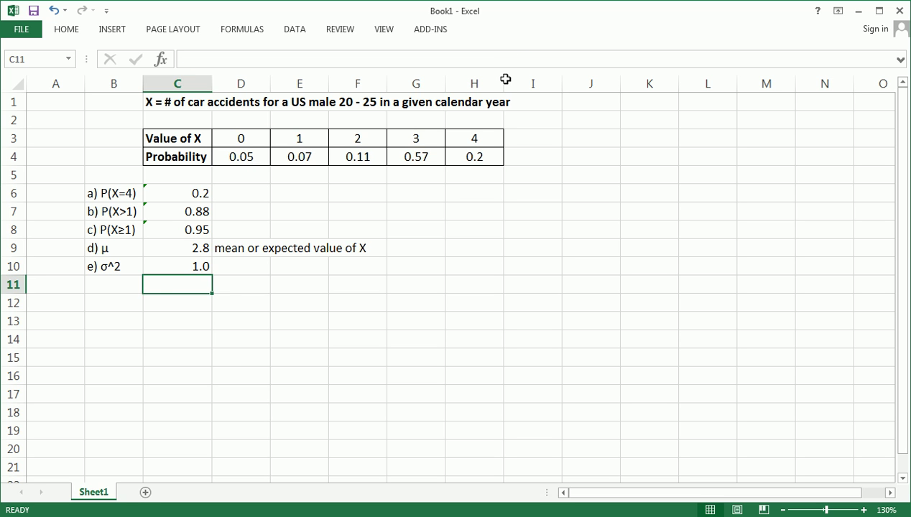
click(238, 352)
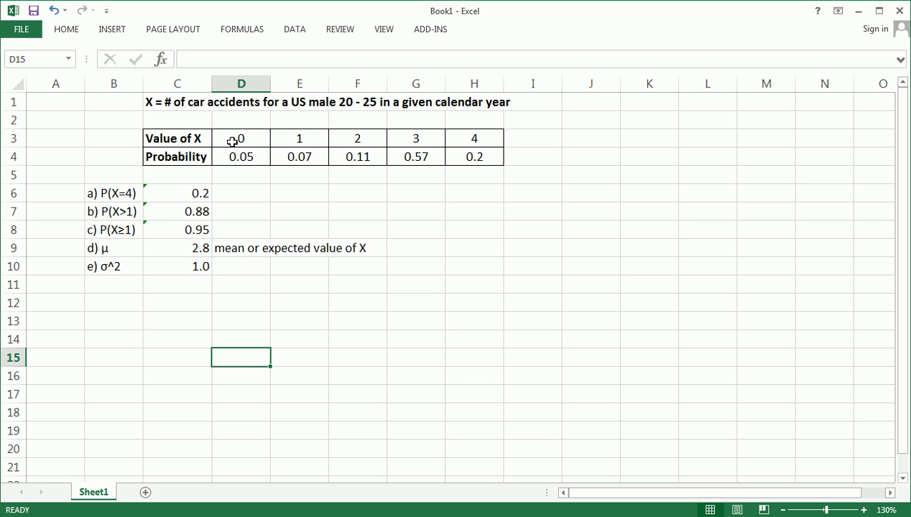
mouse_move(186, 263)
mouse_down()
mouse_move(204, 257)
mouse_move(215, 269)
mouse_move(203, 285)
mouse_move(185, 284)
mouse_move(190, 261)
mouse_up()
key(Escape)
click(279, 302)
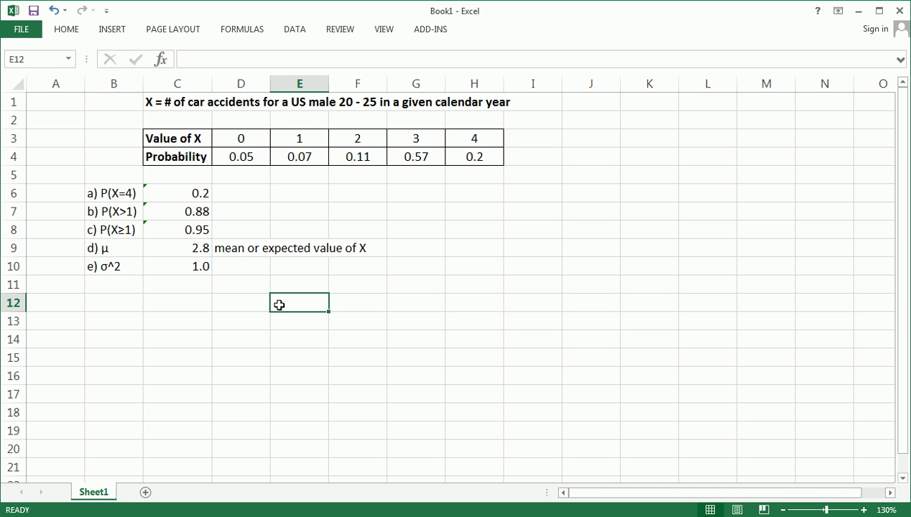
mouse_move(86, 186)
mouse_down()
mouse_move(77, 272)
mouse_move(111, 286)
mouse_move(100, 297)
mouse_move(113, 288)
mouse_move(176, 311)
mouse_move(243, 292)
mouse_move(200, 309)
mouse_move(260, 312)
mouse_move(274, 295)
mouse_up()
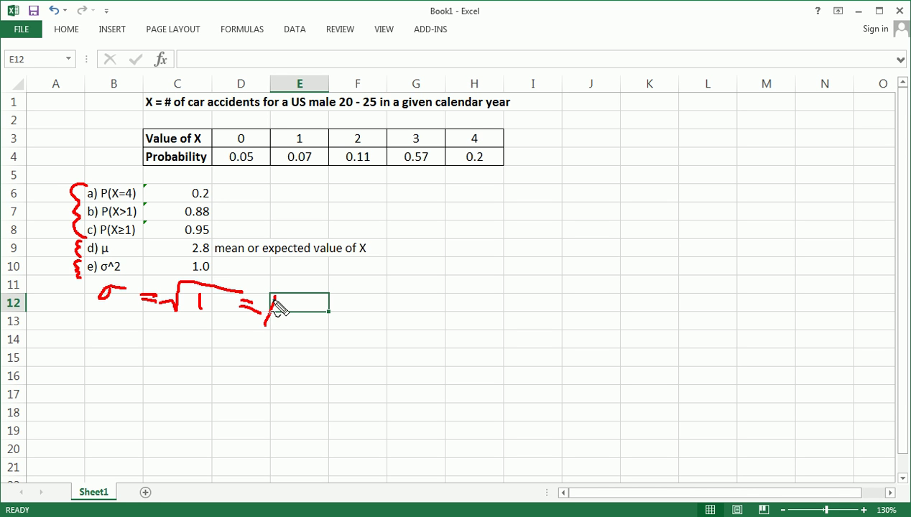
key(Escape)
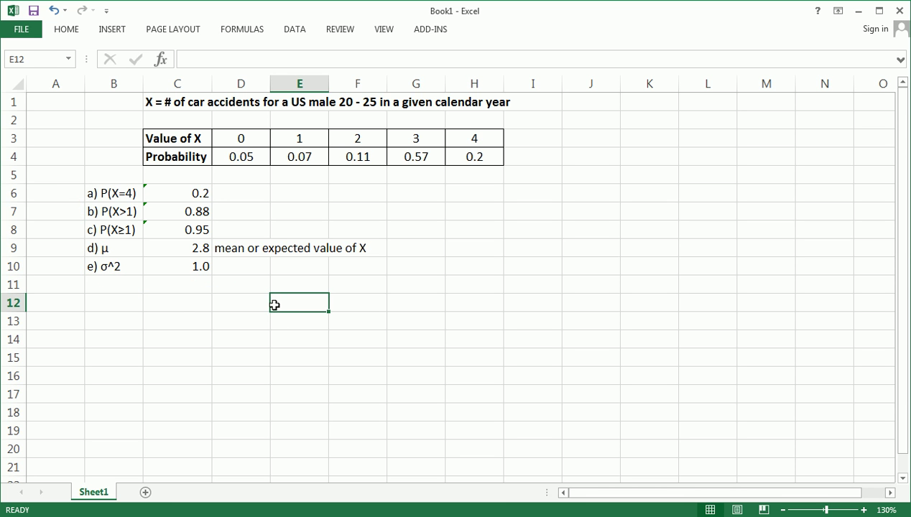